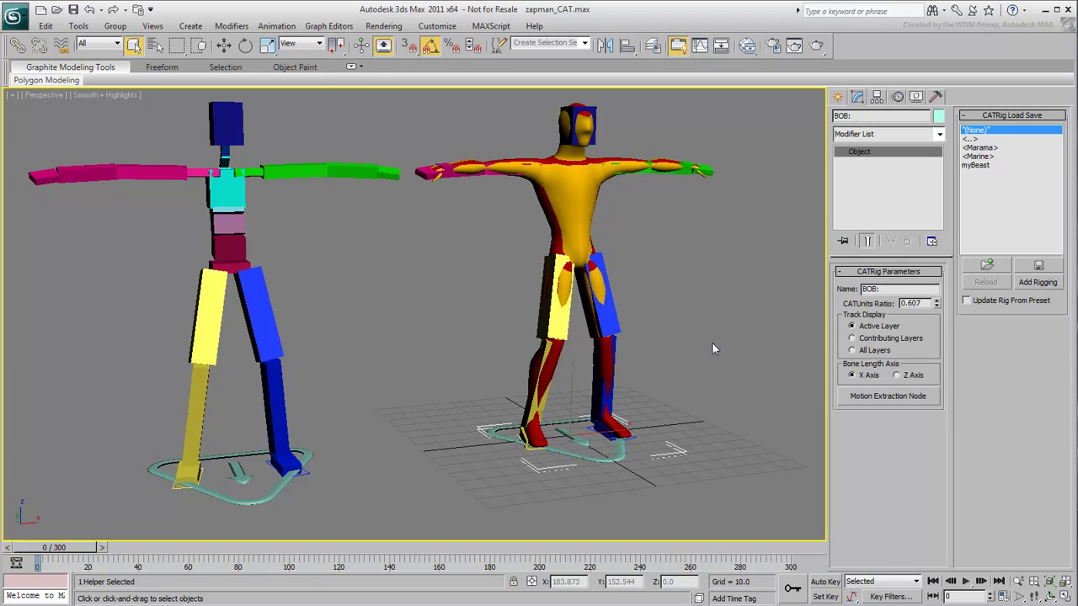
Reopen zapman_CAT.max from Recent Documents without saving the current changes
{"action": "left_click", "coordinate": [14, 15]}
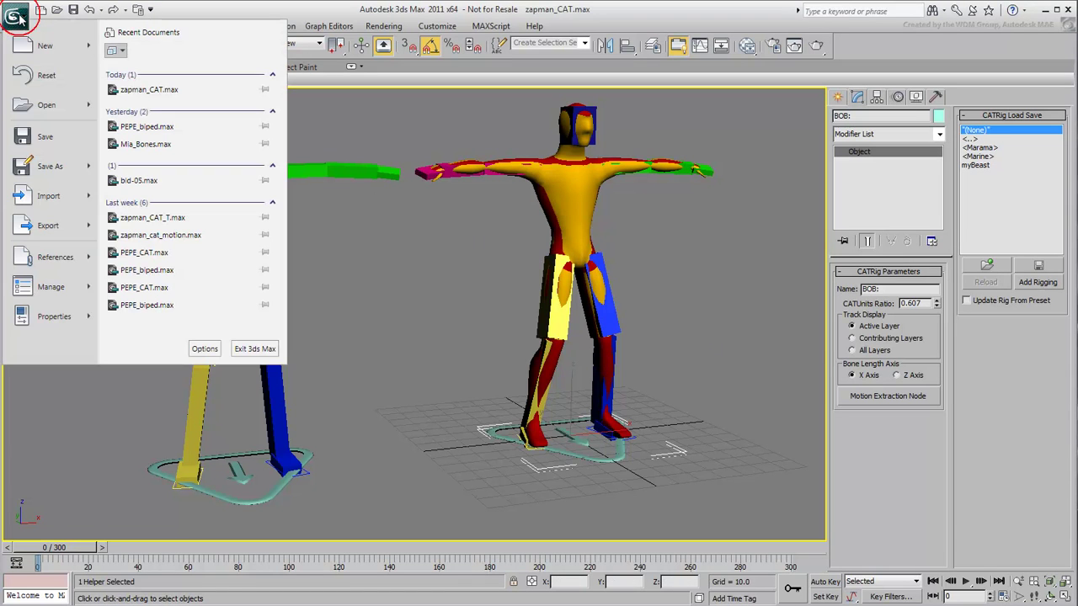
{"action": "left_click", "coordinate": [179, 91]}
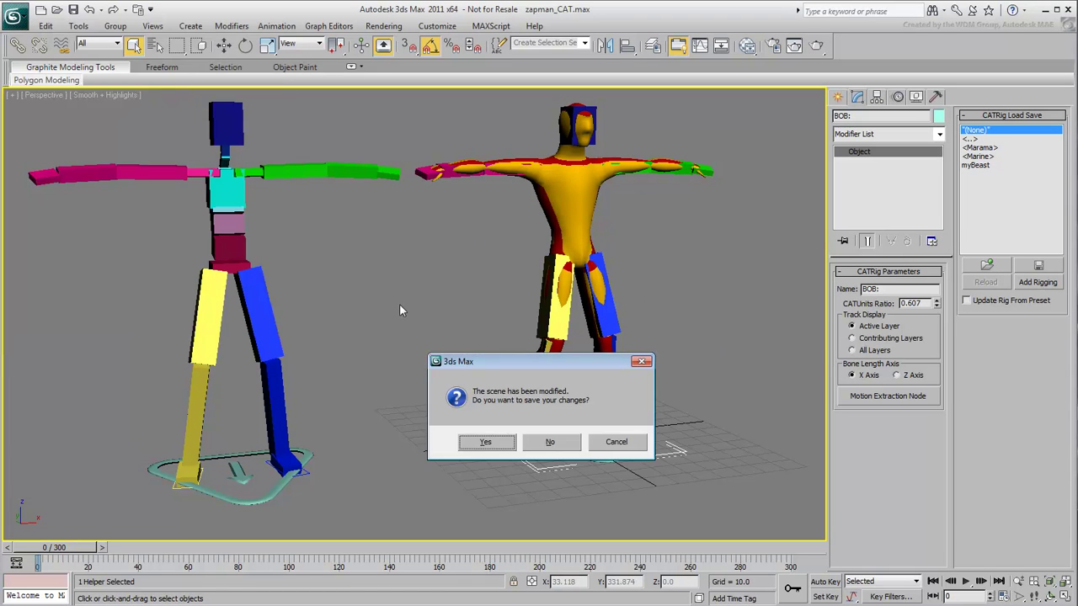
{"action": "left_click", "coordinate": [552, 442]}
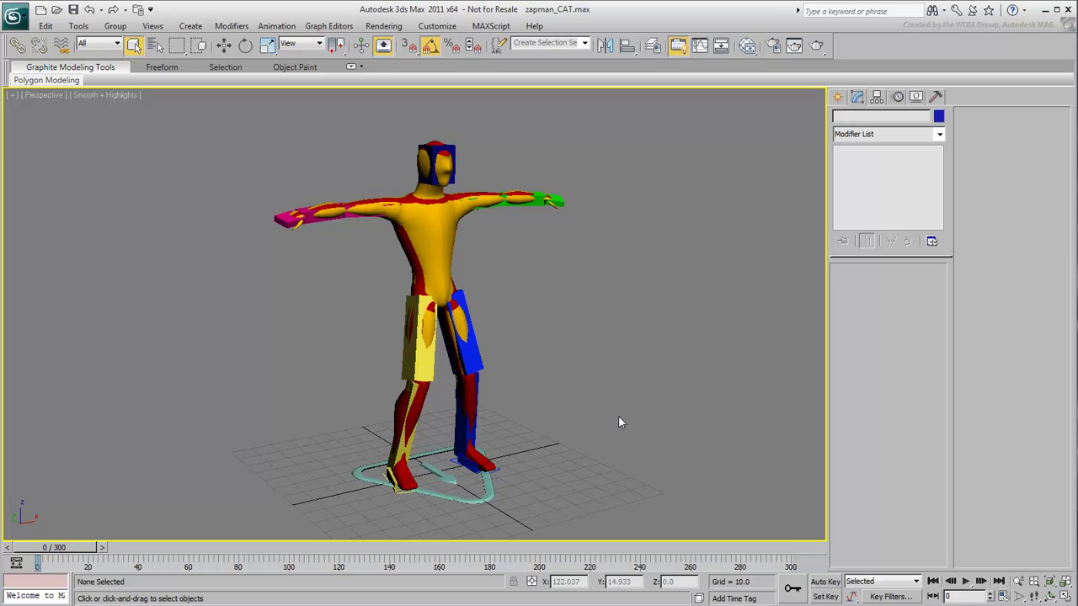
Hide the ZapMan mesh with the quad menu's Hide Selection
{"action": "left_click", "coordinate": [447, 280]}
{"action": "right_click", "coordinate": [505, 278]}
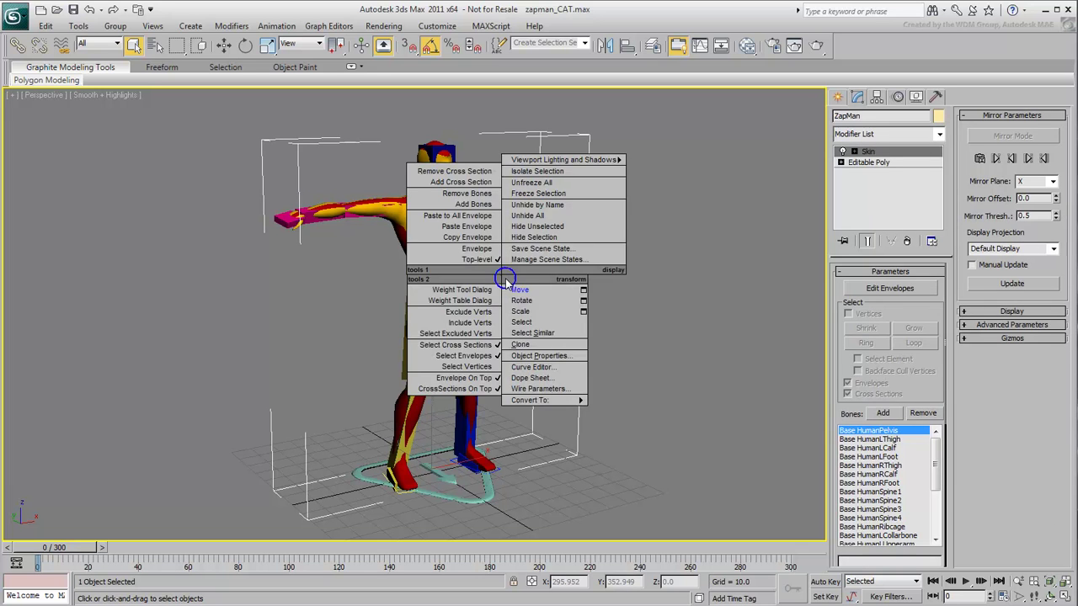
{"action": "left_click", "coordinate": [530, 241]}
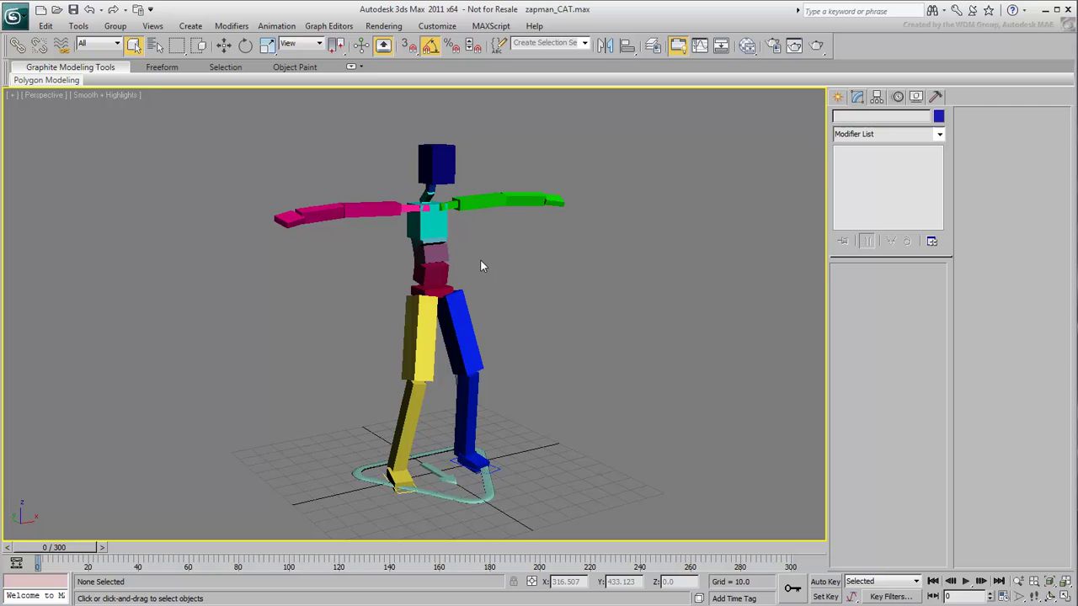
Switch Base HumanSpine1 and Base HumanNeck1 from Procedural to Keyframed spine control, confirming each
{"action": "left_click", "coordinate": [429, 273]}
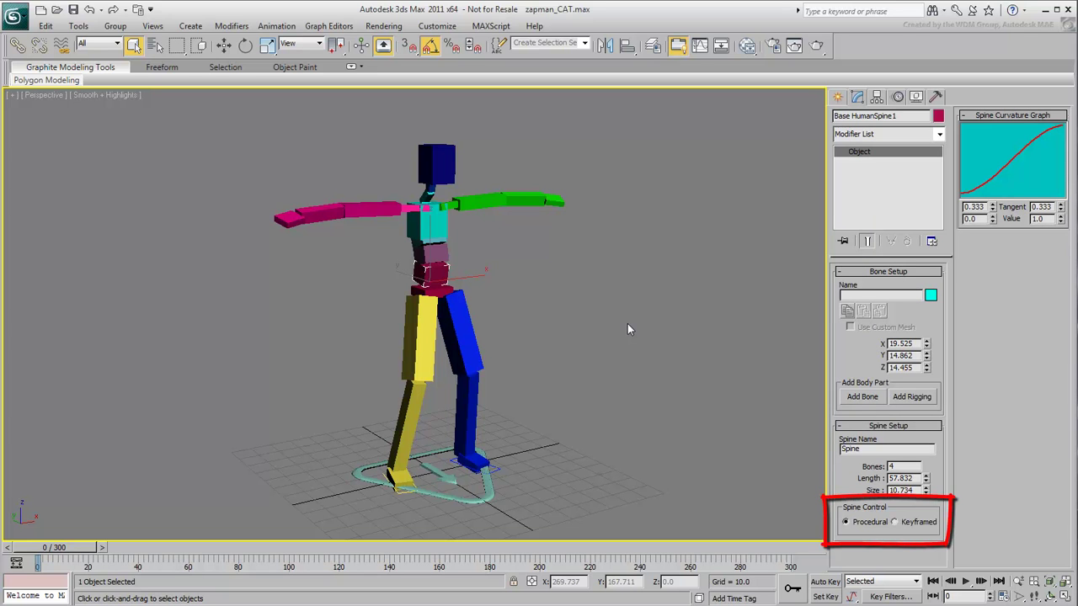
{"action": "left_click", "coordinate": [896, 522]}
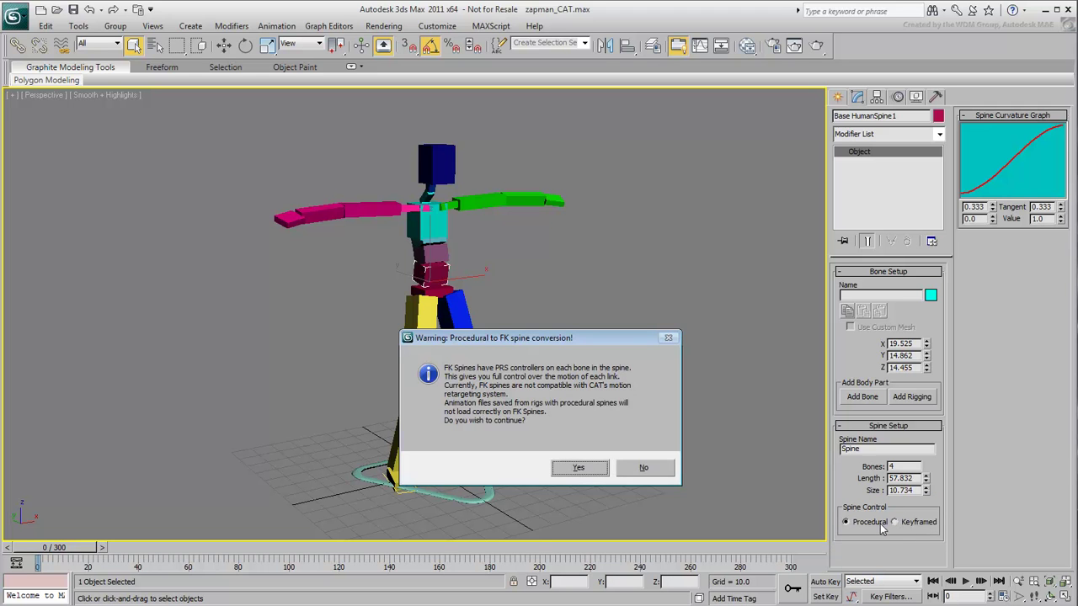
{"action": "left_click", "coordinate": [587, 465]}
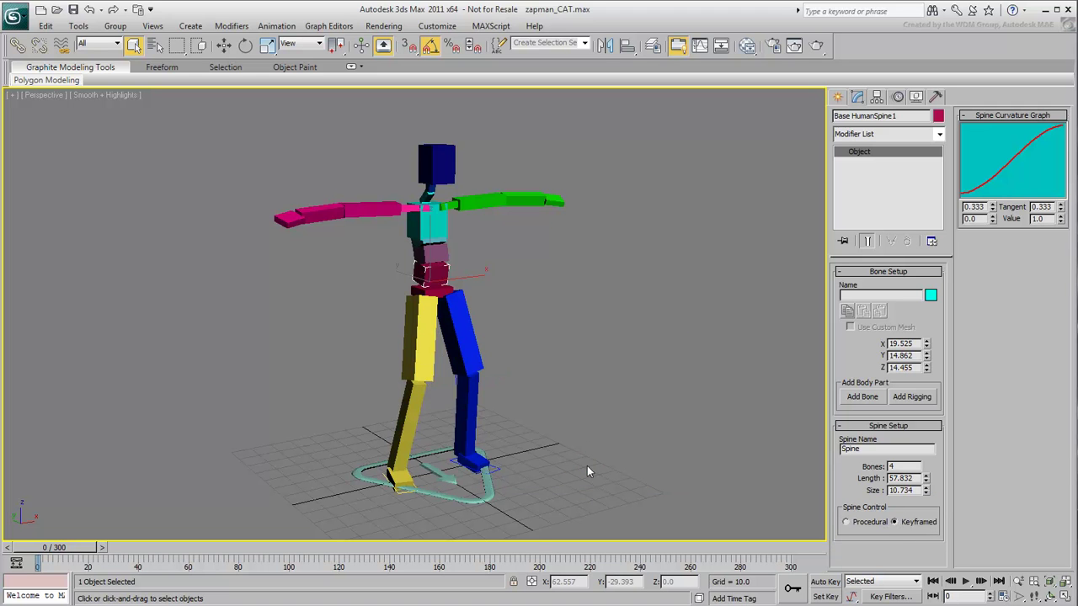
{"action": "left_click", "coordinate": [429, 194]}
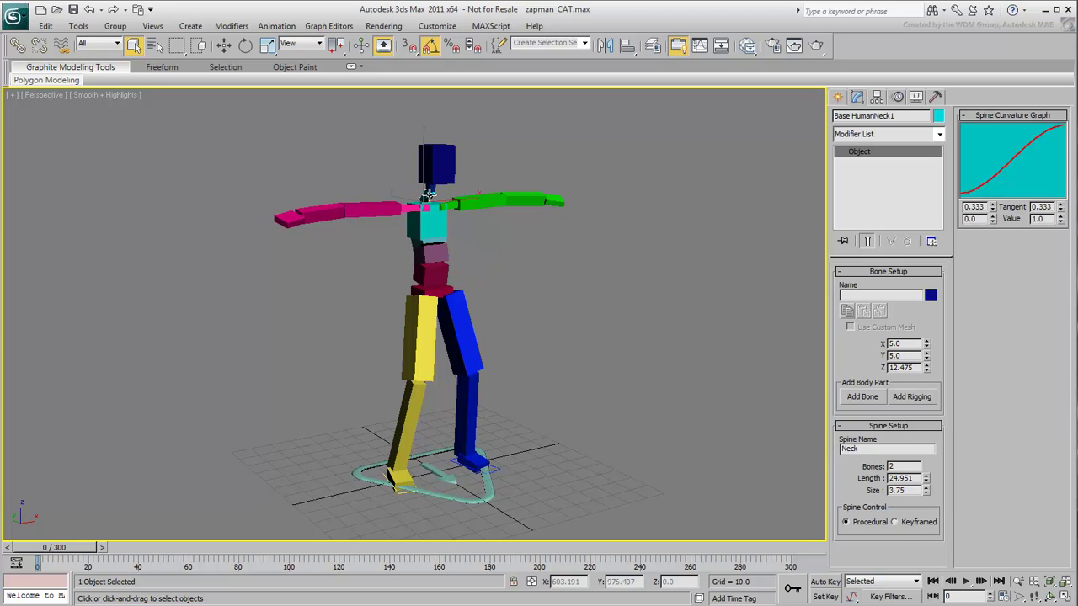
{"action": "left_click", "coordinate": [896, 522]}
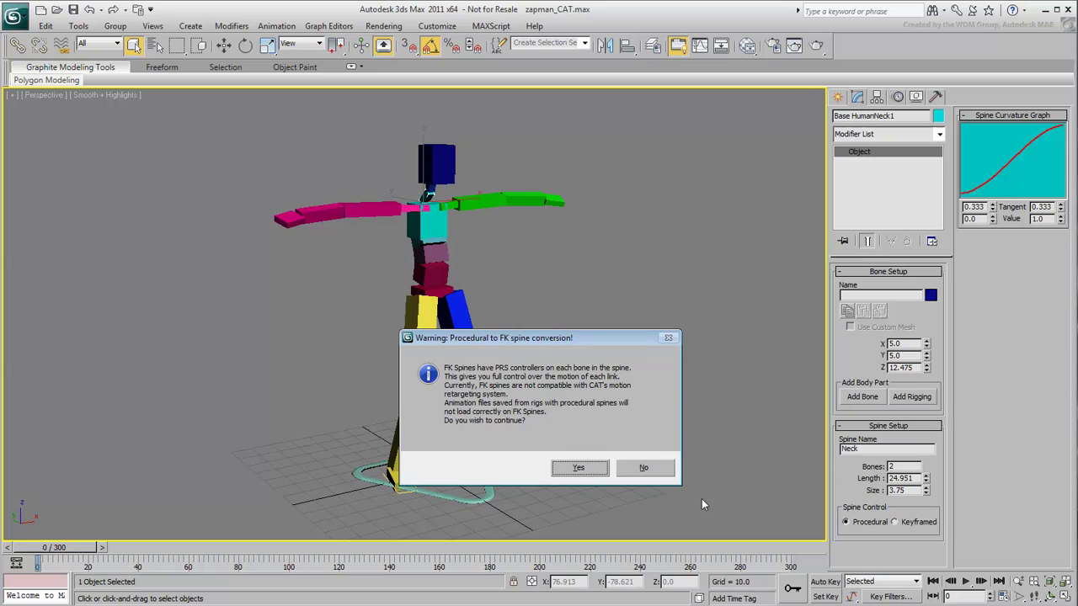
{"action": "left_click", "coordinate": [581, 470]}
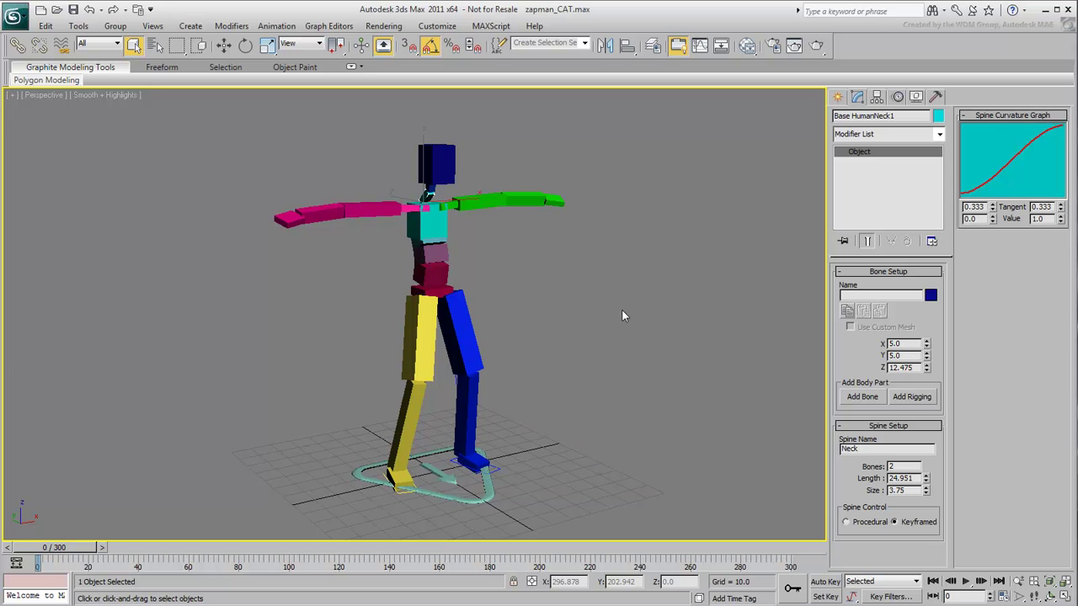
Import BOB_Punch.fbx with File content set to Add to scene
{"action": "left_click", "coordinate": [13, 16]}
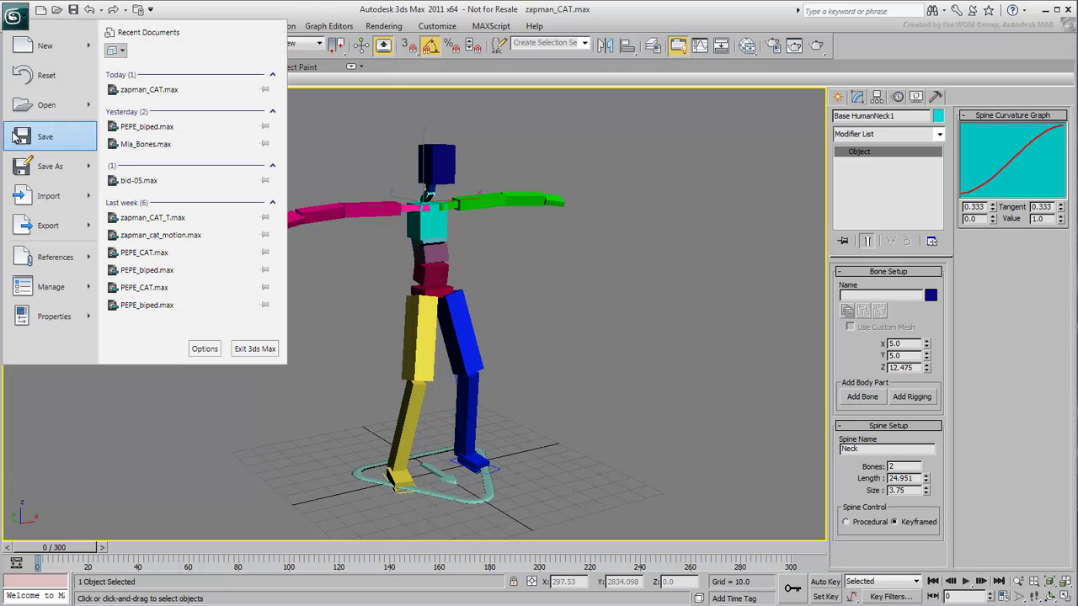
{"action": "left_click", "coordinate": [32, 195]}
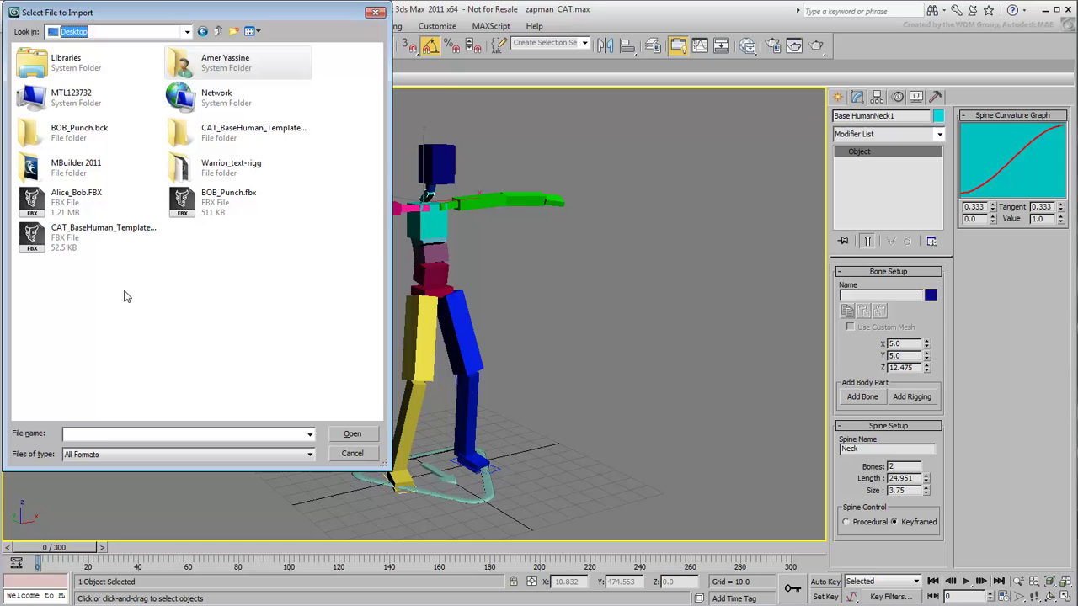
{"action": "left_click", "coordinate": [207, 204]}
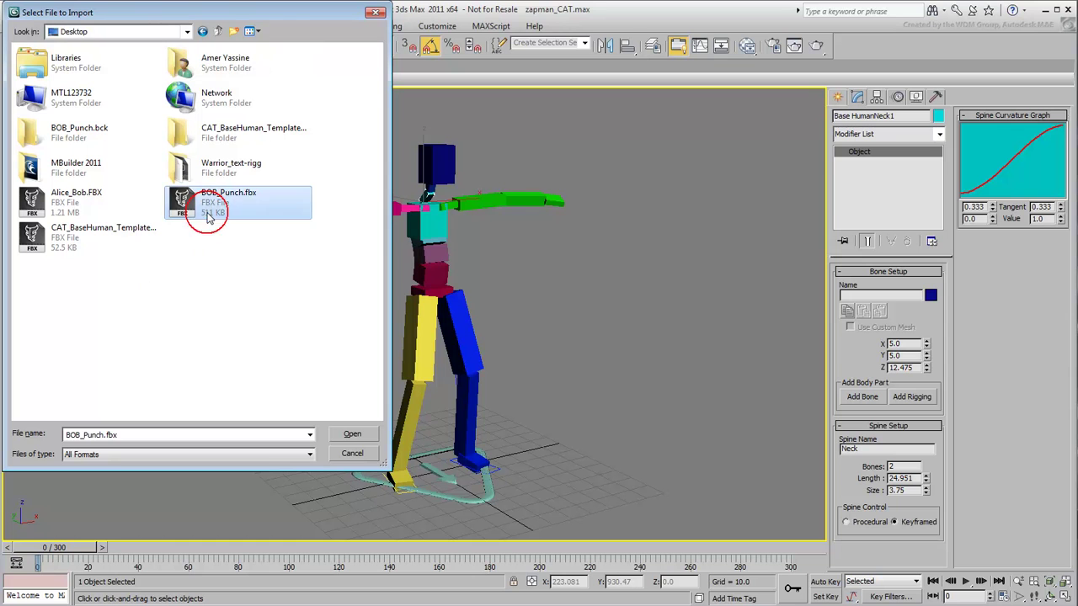
{"action": "left_click", "coordinate": [352, 433]}
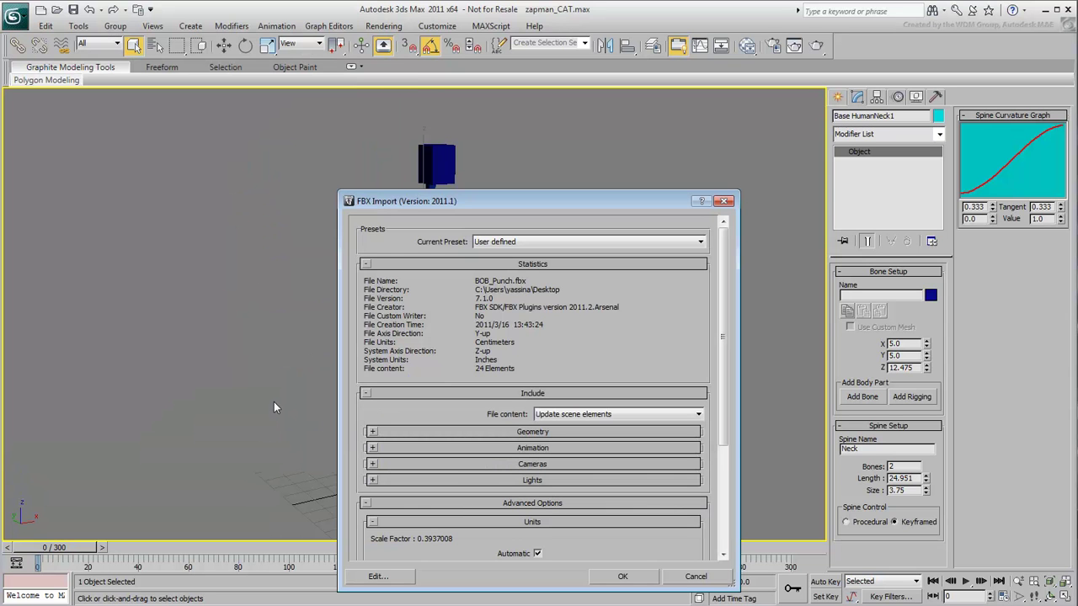
{"action": "left_click", "coordinate": [698, 415]}
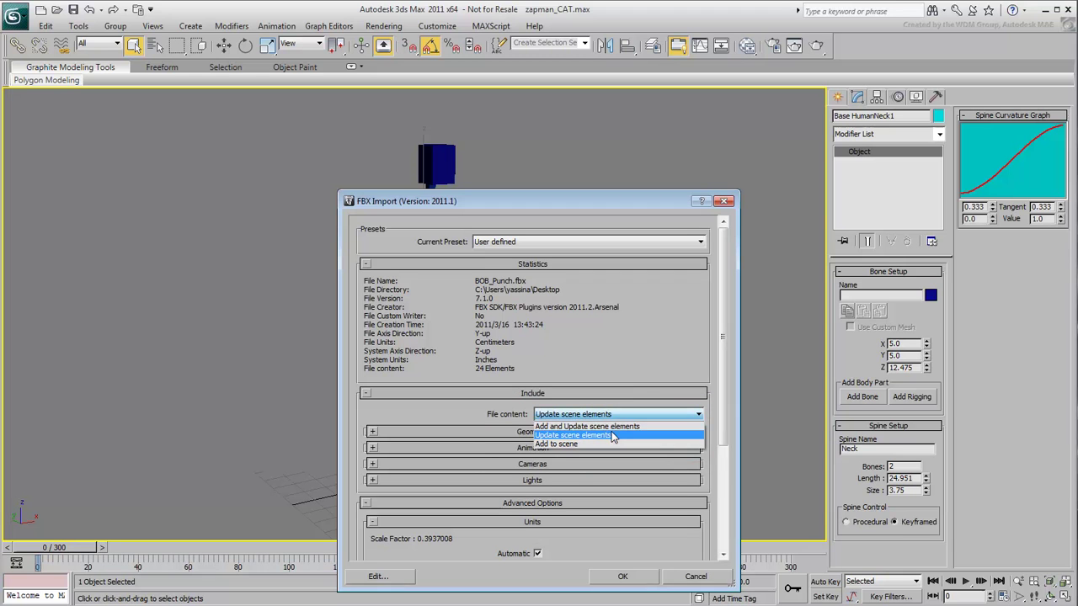
{"action": "left_click", "coordinate": [579, 444]}
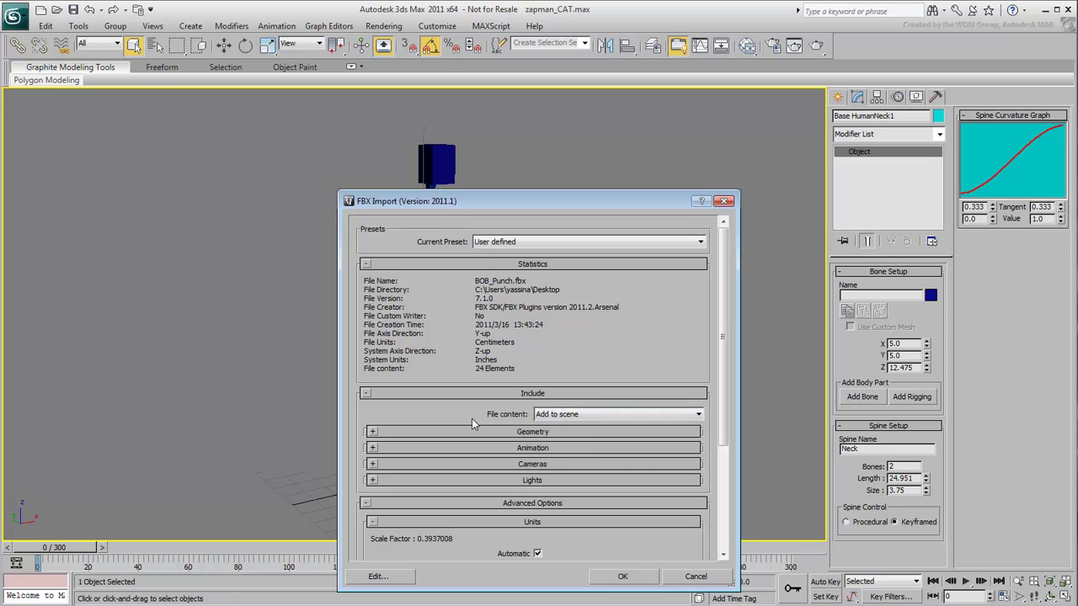
{"action": "left_click", "coordinate": [607, 578]}
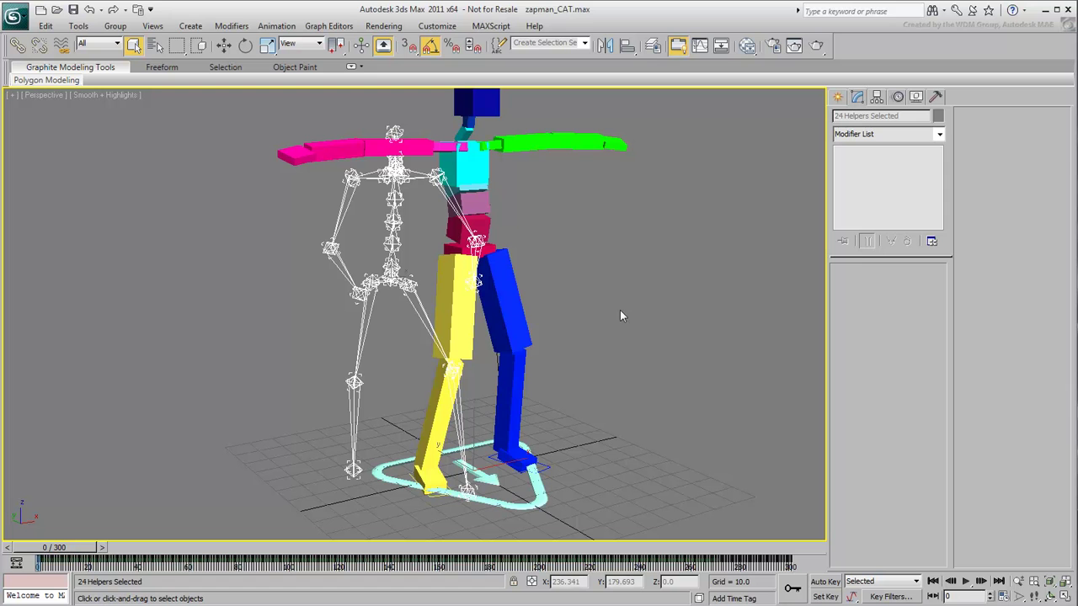
Reframe the view and scrub the mocap skeleton's animation to frame 134
{"action": "scroll", "coordinate": [620, 315], "scroll_direction": "down", "scroll_amount": 5}
{"action": "middle_click_drag", "start_coordinate": [623, 426], "coordinate": [511, 365]}
{"action": "left_click", "coordinate": [58, 547]}
{"action": "left_click_drag", "start_coordinate": [57, 549], "coordinate": [41, 586]}
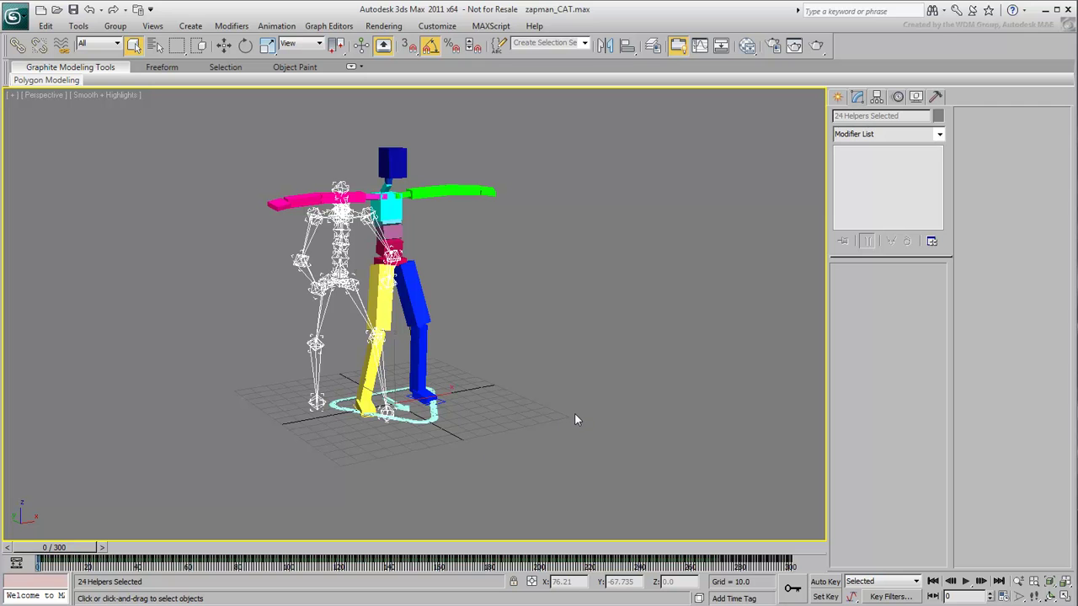
Open Animation - CAT > Capture Animation (frames 0–300) and expand the CATRig Mapping rollout
{"action": "left_click", "coordinate": [276, 27]}
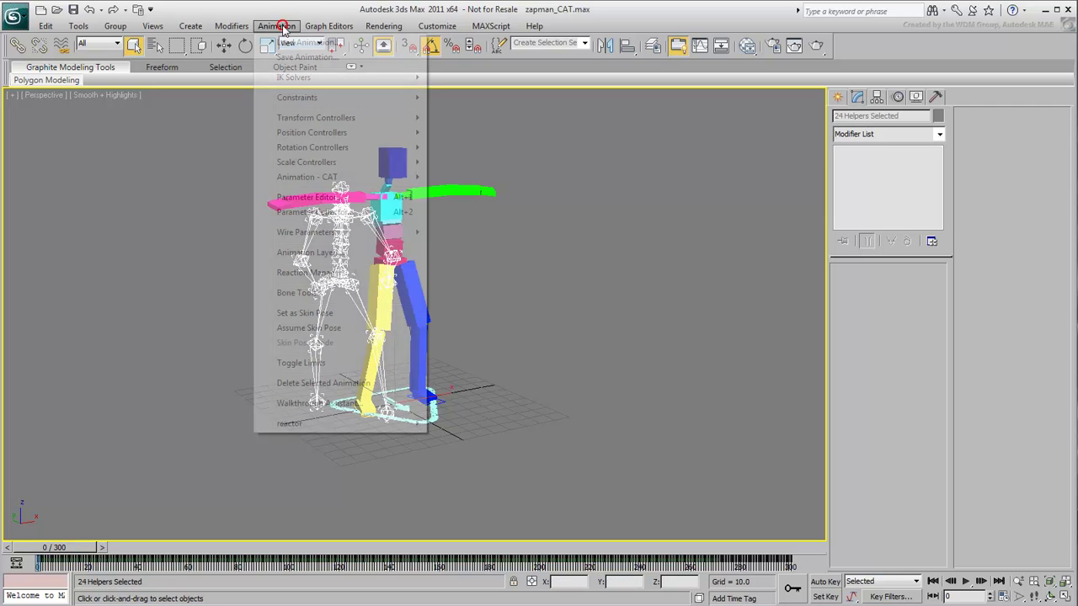
{"action": "mouse_move", "coordinate": [327, 177]}
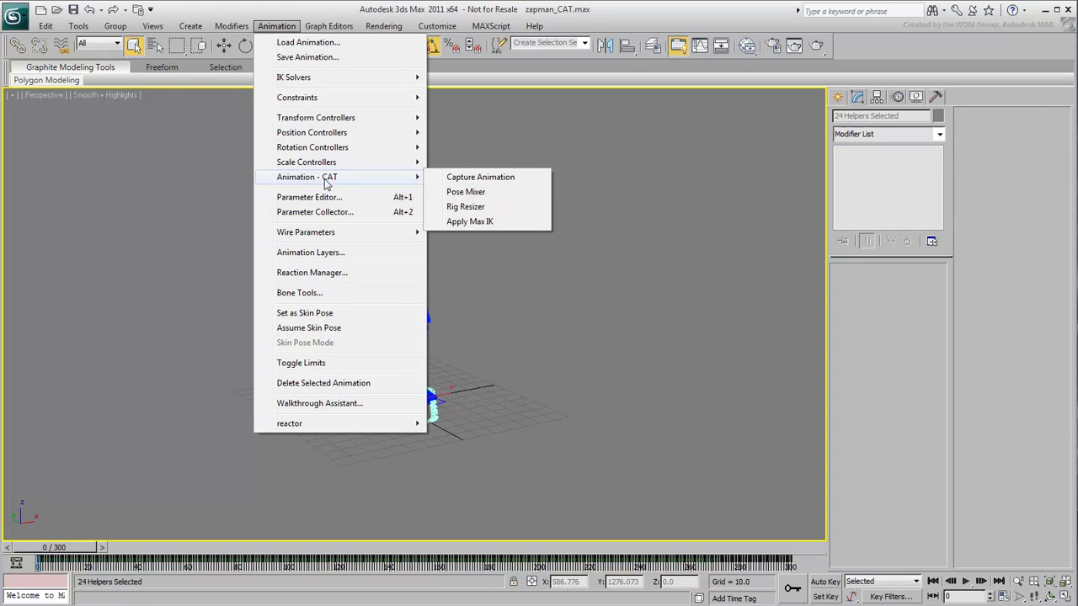
{"action": "left_click", "coordinate": [481, 177]}
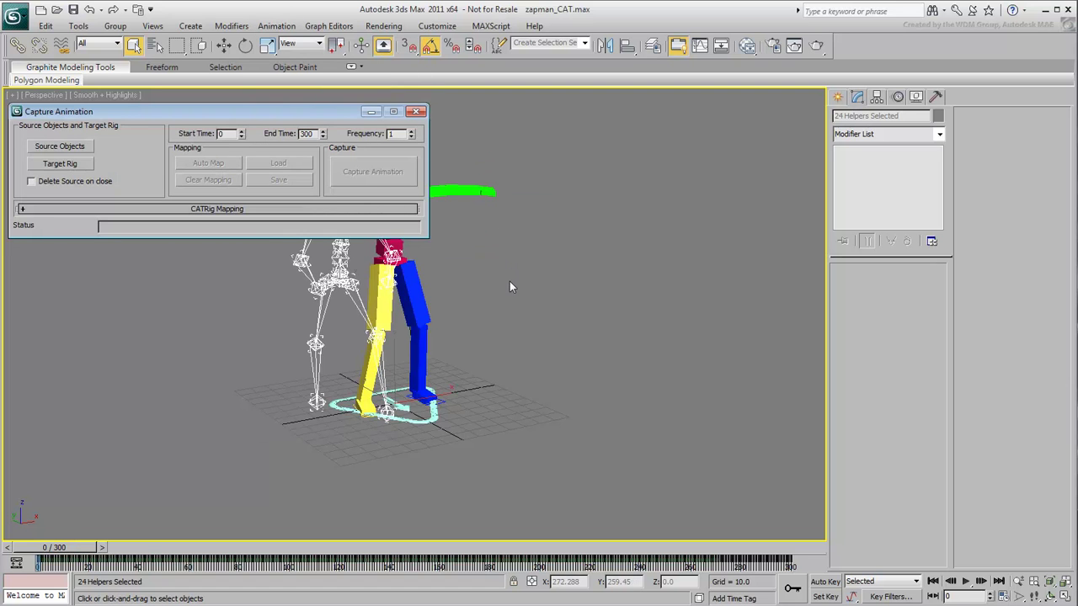
{"action": "middle_click_drag", "start_coordinate": [493, 264], "coordinate": [690, 257]}
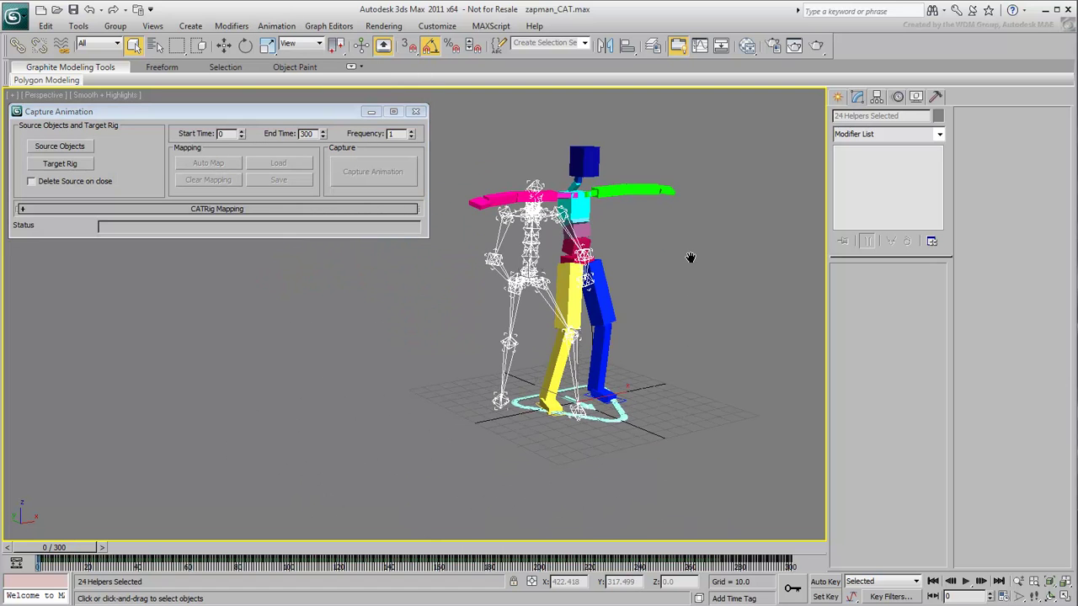
{"action": "left_click", "coordinate": [203, 211]}
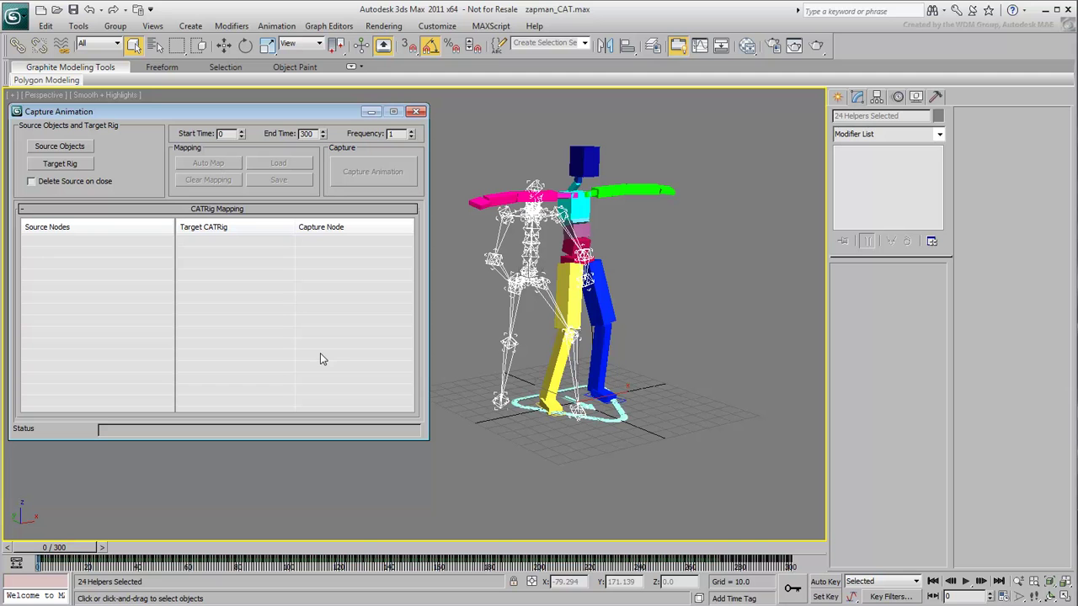
Set BOB:Pelvis as source and the Base Human rig as target, then Auto Map
{"action": "left_click", "coordinate": [59, 147]}
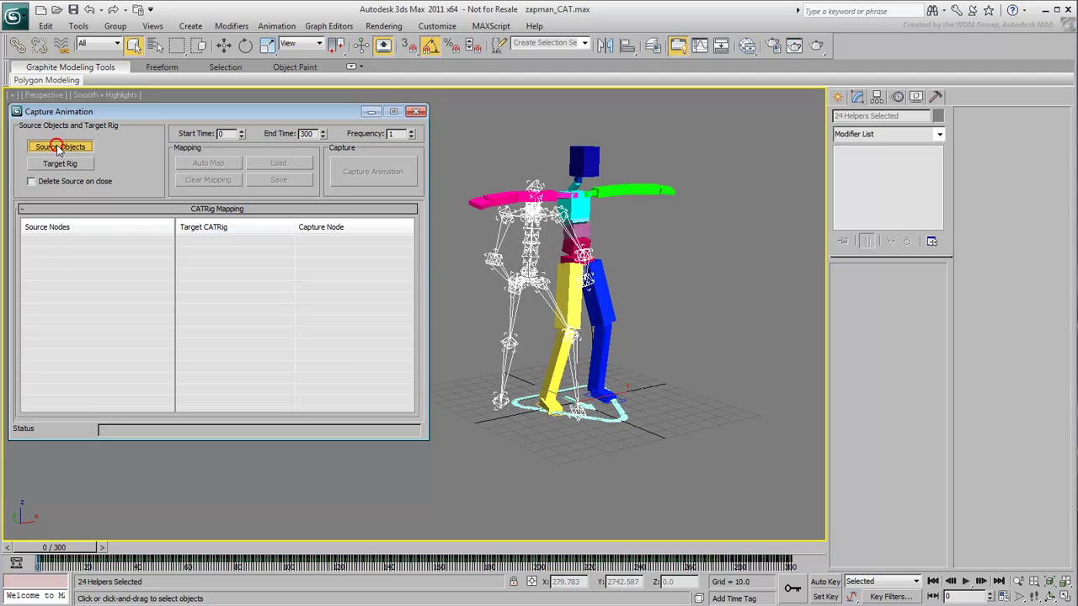
{"action": "scroll", "coordinate": [508, 300], "scroll_direction": "up", "scroll_amount": 5}
{"action": "middle_click_drag", "start_coordinate": [527, 294], "coordinate": [417, 385]}
{"action": "left_click", "coordinate": [690, 282]}
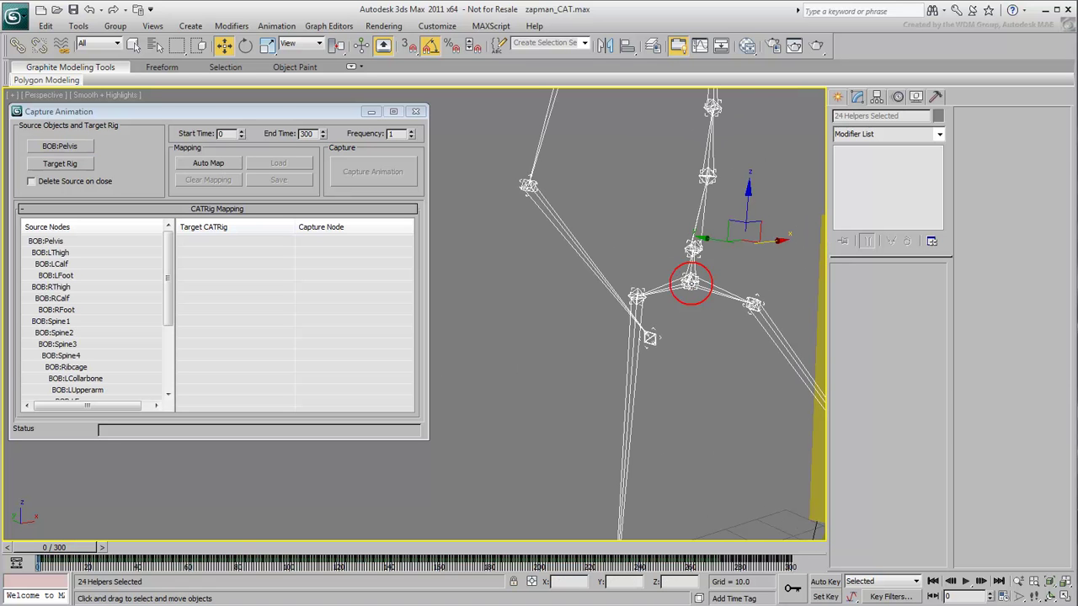
{"action": "scroll", "coordinate": [674, 306], "scroll_direction": "down", "scroll_amount": 4}
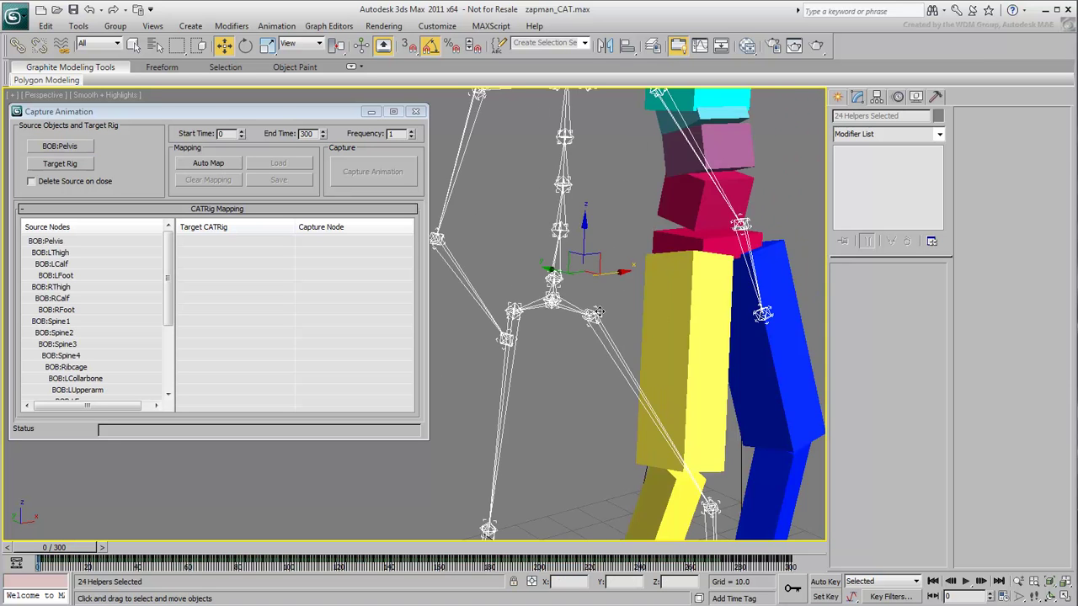
{"action": "scroll", "coordinate": [589, 337], "scroll_direction": "up", "scroll_amount": 4}
{"action": "middle_click_drag", "start_coordinate": [590, 337], "coordinate": [517, 353]}
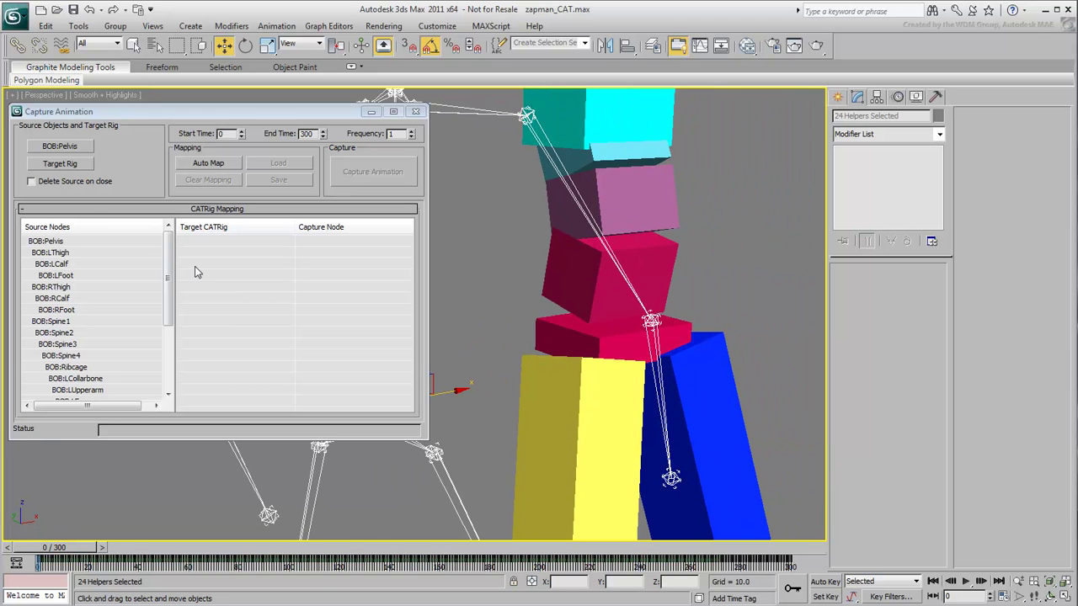
{"action": "left_click", "coordinate": [60, 163]}
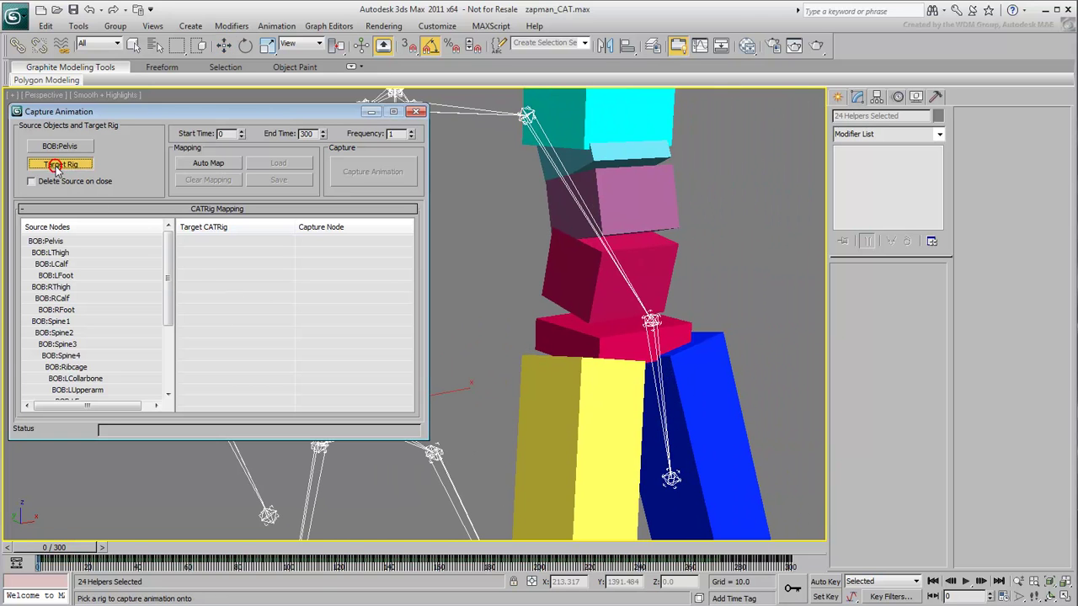
{"action": "left_click", "coordinate": [539, 322]}
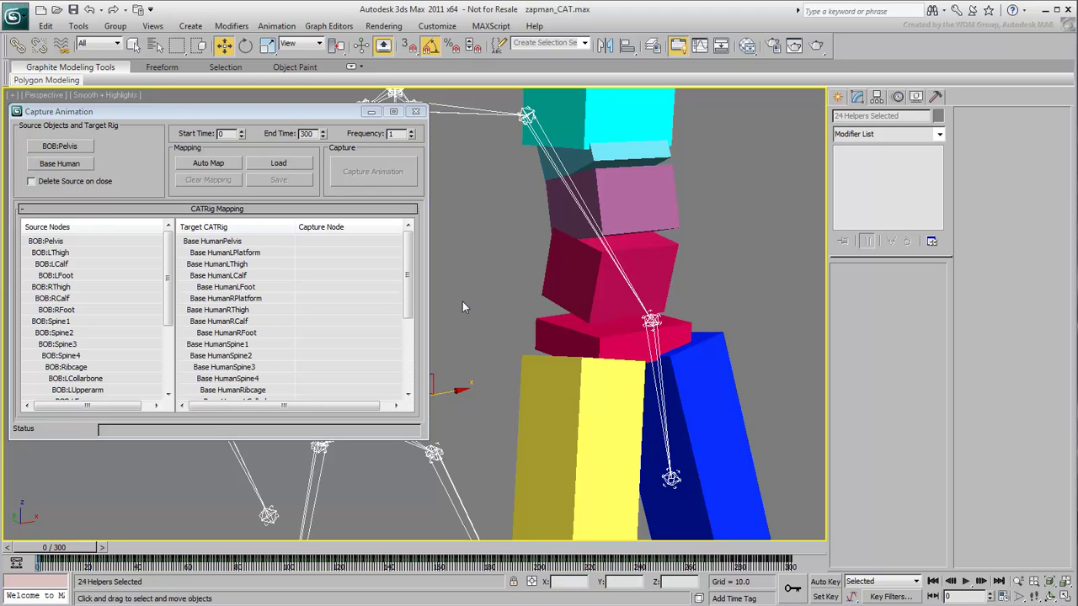
{"action": "left_click", "coordinate": [209, 163]}
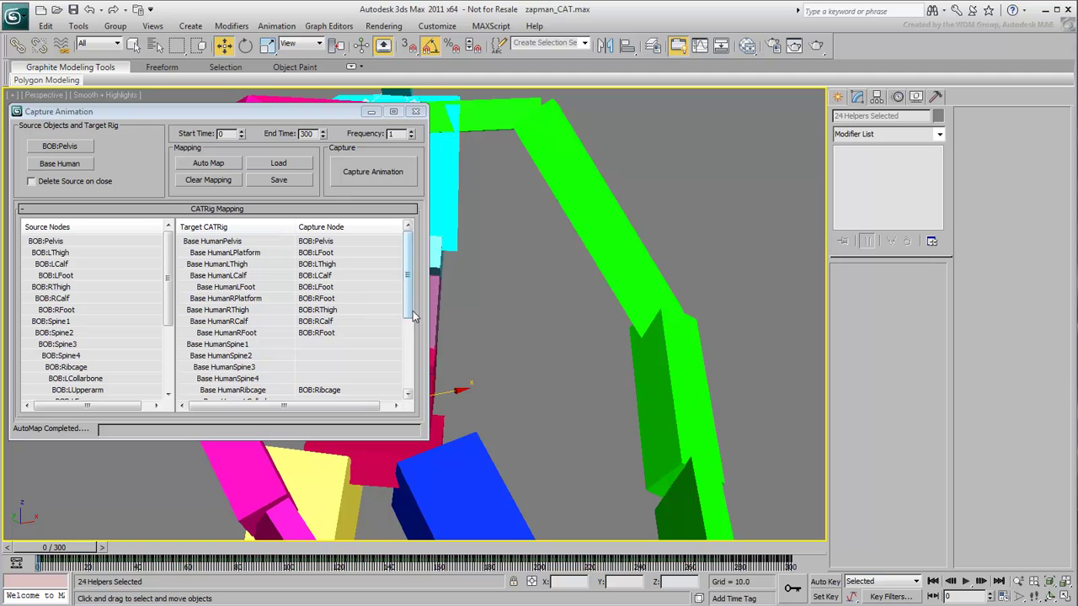
Map BOB:Spine1–Spine4 and BOB:LCollarbone onto the rig's spine and left collarbone rows
{"action": "mouse_move", "coordinate": [410, 287]}
{"action": "left_mouse_down"}
{"action": "mouse_move", "coordinate": [405, 353]}
{"action": "mouse_move", "coordinate": [407, 305]}
{"action": "left_mouse_up"}
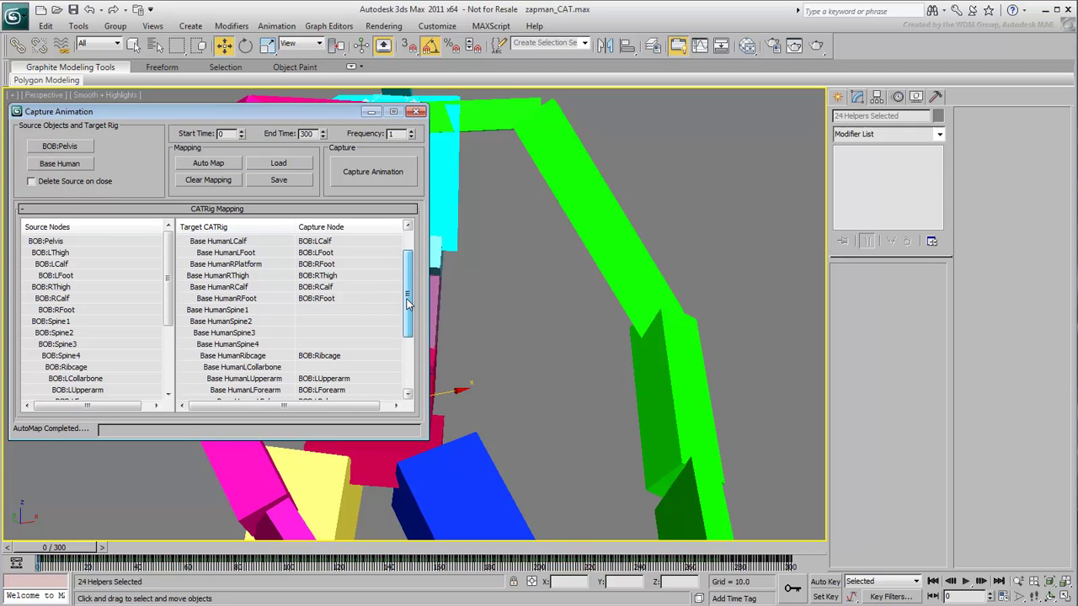
{"action": "left_click_drag", "start_coordinate": [169, 282], "coordinate": [173, 313]}
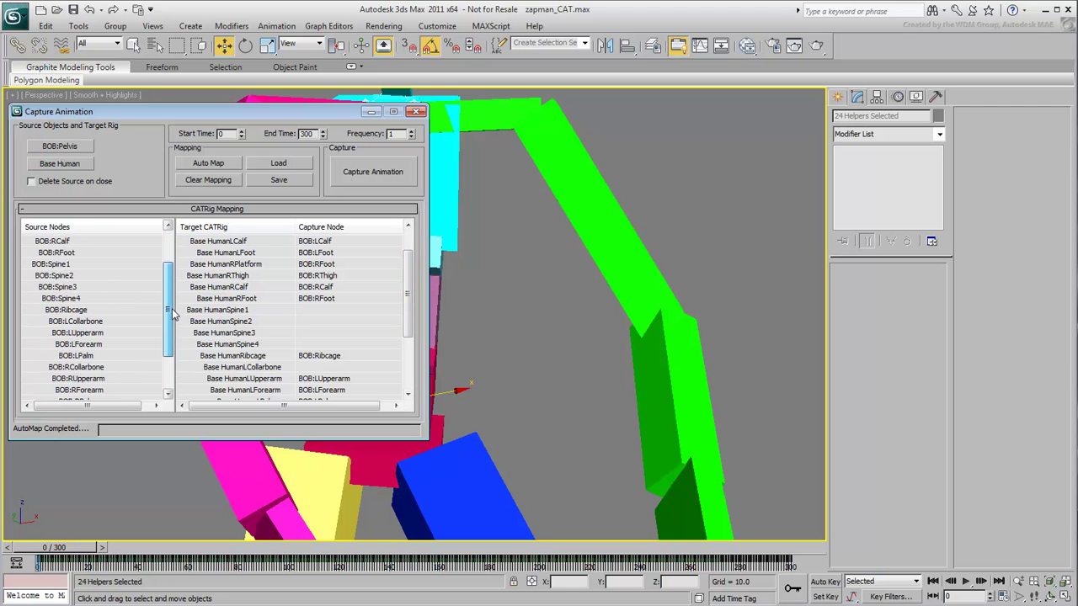
{"action": "left_click", "coordinate": [68, 266]}
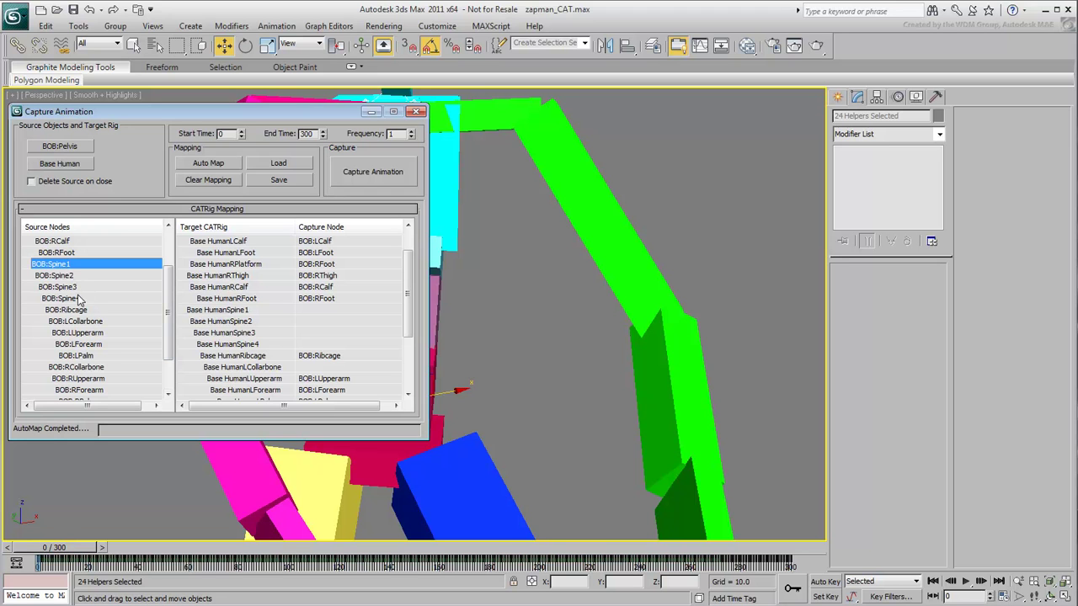
{"action": "left_click", "coordinate": [80, 299], "text": "shift"}
{"action": "left_click_drag", "start_coordinate": [167, 296], "coordinate": [310, 311]}
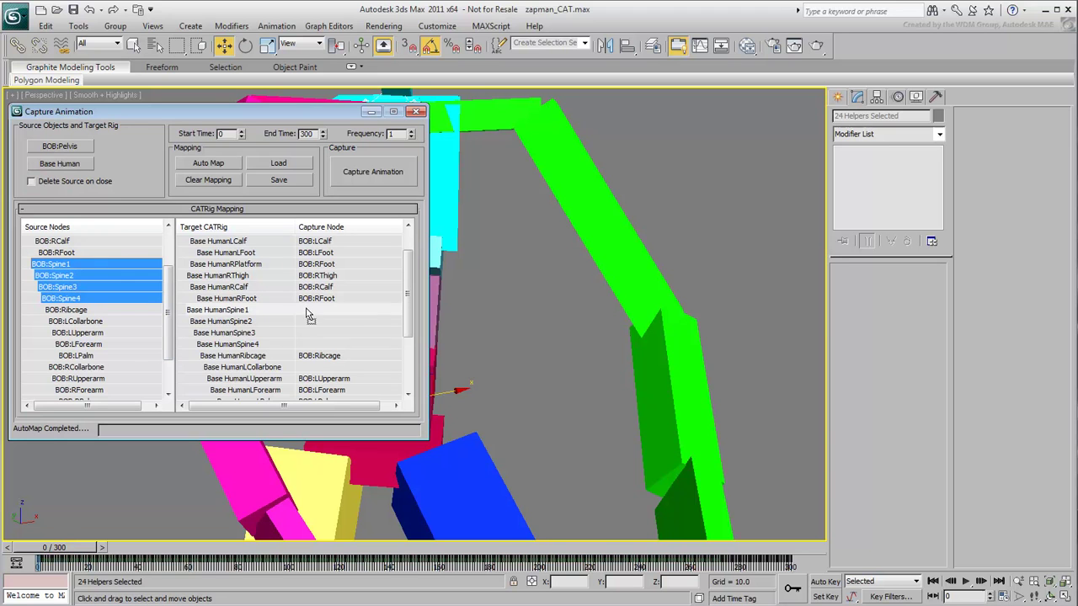
{"action": "left_click", "coordinate": [88, 323]}
{"action": "left_click_drag", "start_coordinate": [87, 328], "coordinate": [314, 367]}
{"action": "left_click_drag", "start_coordinate": [406, 290], "coordinate": [406, 339]}
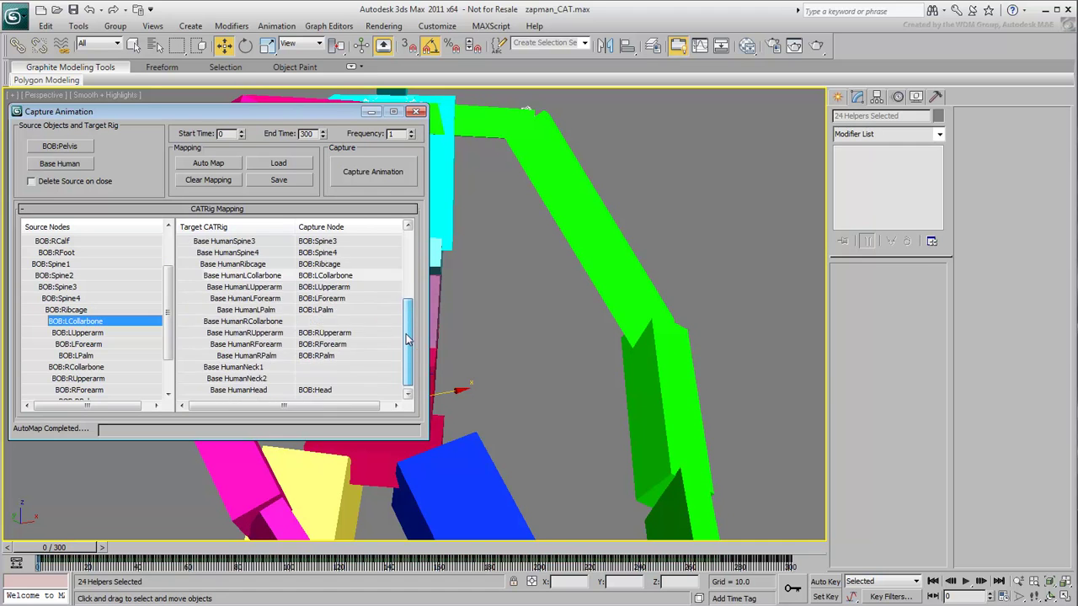
Map BOB:RCollarbone and BOB:Neck1–Neck2 onto the rig's right collarbone and neck rows
{"action": "left_click", "coordinate": [100, 356]}
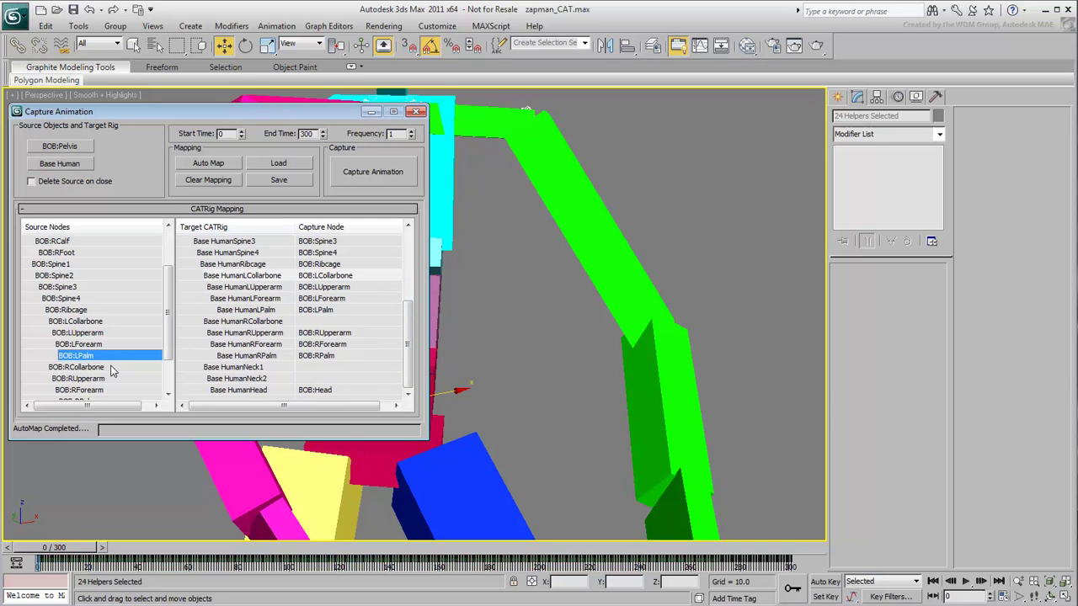
{"action": "left_click_drag", "start_coordinate": [102, 369], "coordinate": [318, 328]}
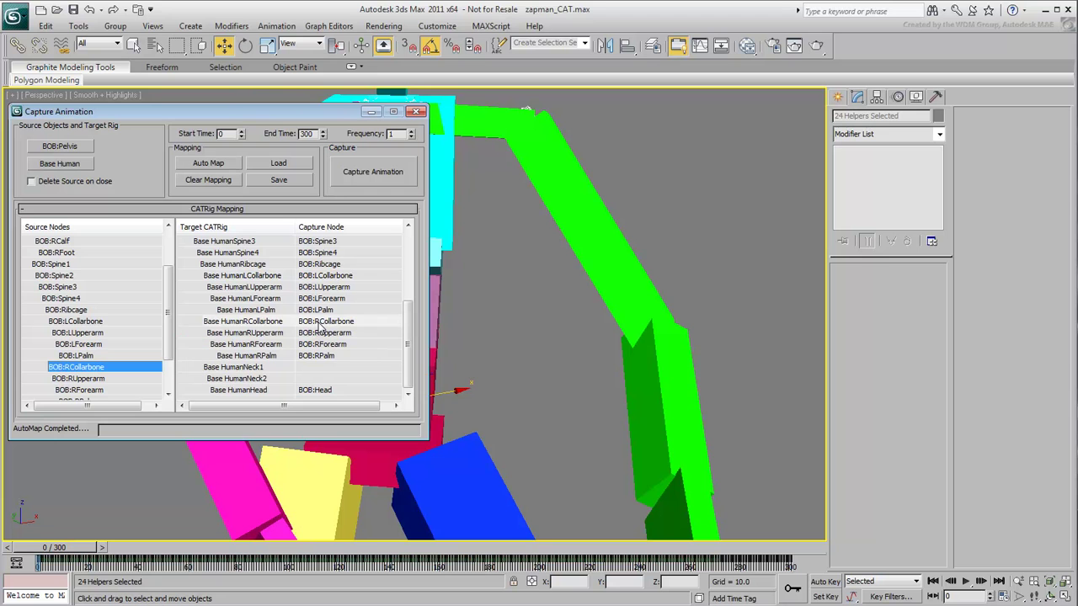
{"action": "left_click_drag", "start_coordinate": [171, 331], "coordinate": [170, 353]}
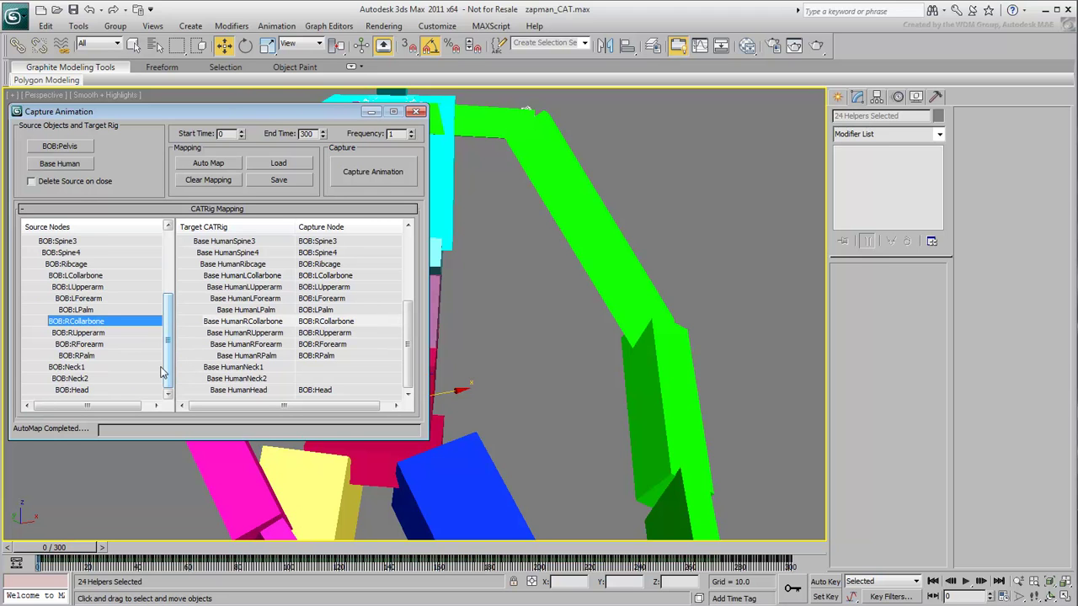
{"action": "left_click", "coordinate": [103, 368]}
{"action": "left_click", "coordinate": [88, 378], "text": "shift"}
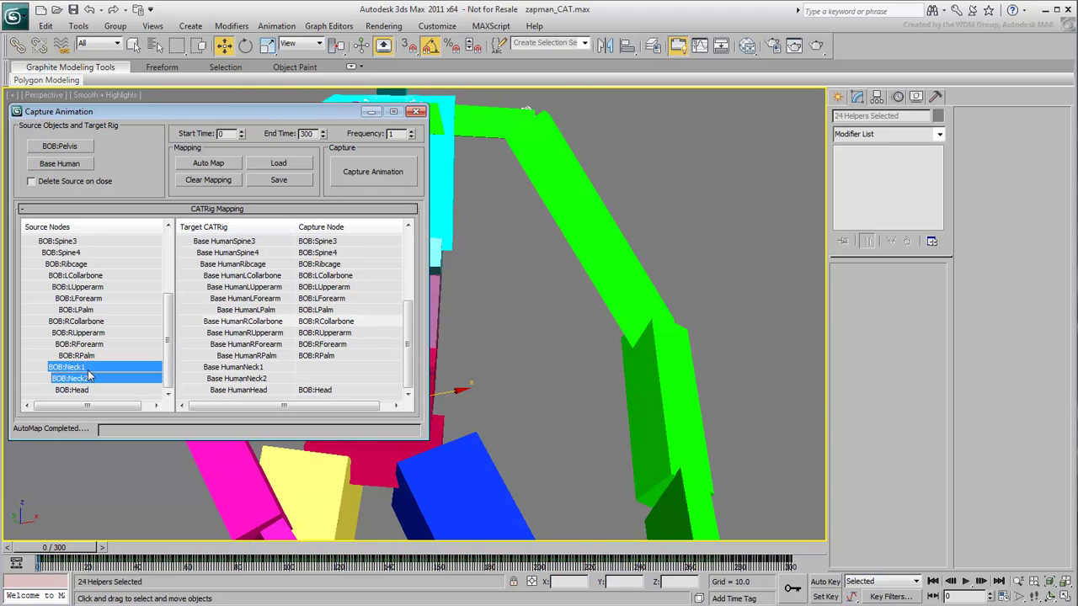
{"action": "left_click_drag", "start_coordinate": [89, 373], "coordinate": [318, 370]}
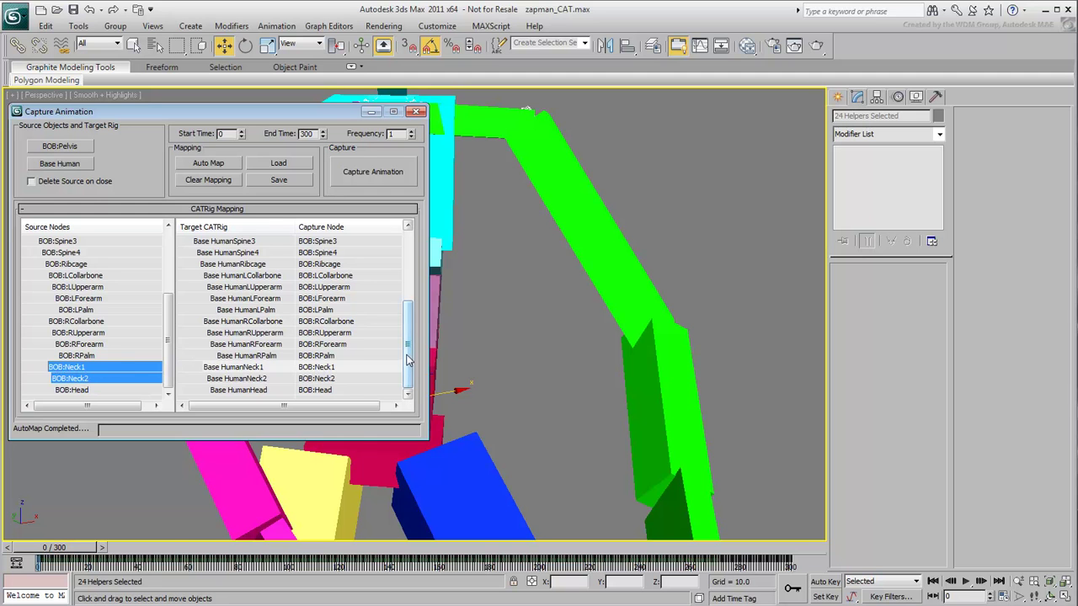
{"action": "mouse_move", "coordinate": [408, 358]}
{"action": "left_mouse_down"}
{"action": "mouse_move", "coordinate": [410, 333]}
{"action": "mouse_move", "coordinate": [416, 375]}
{"action": "left_mouse_up"}
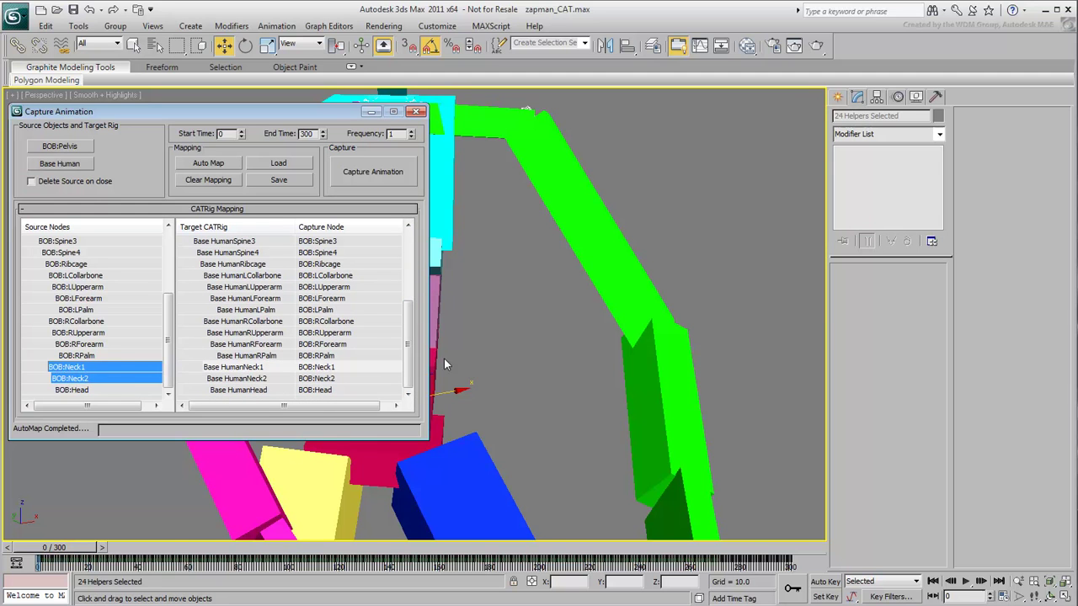
{"action": "scroll", "coordinate": [469, 320], "scroll_direction": "down", "scroll_amount": 10}
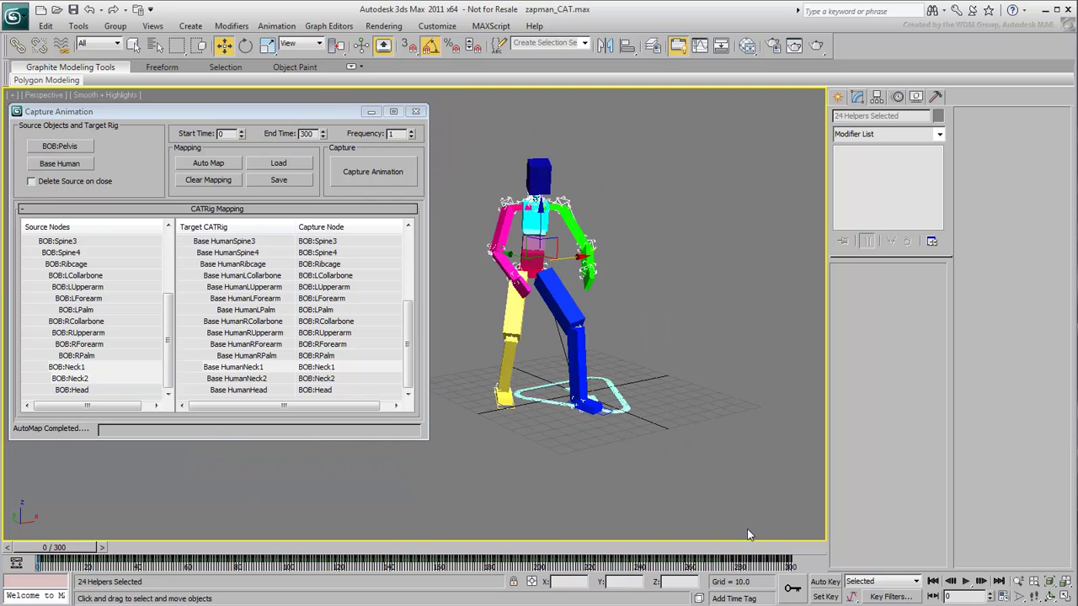
Play the timeline to preview the mapped mocap on the rig, then stop
{"action": "left_click", "coordinate": [965, 581]}
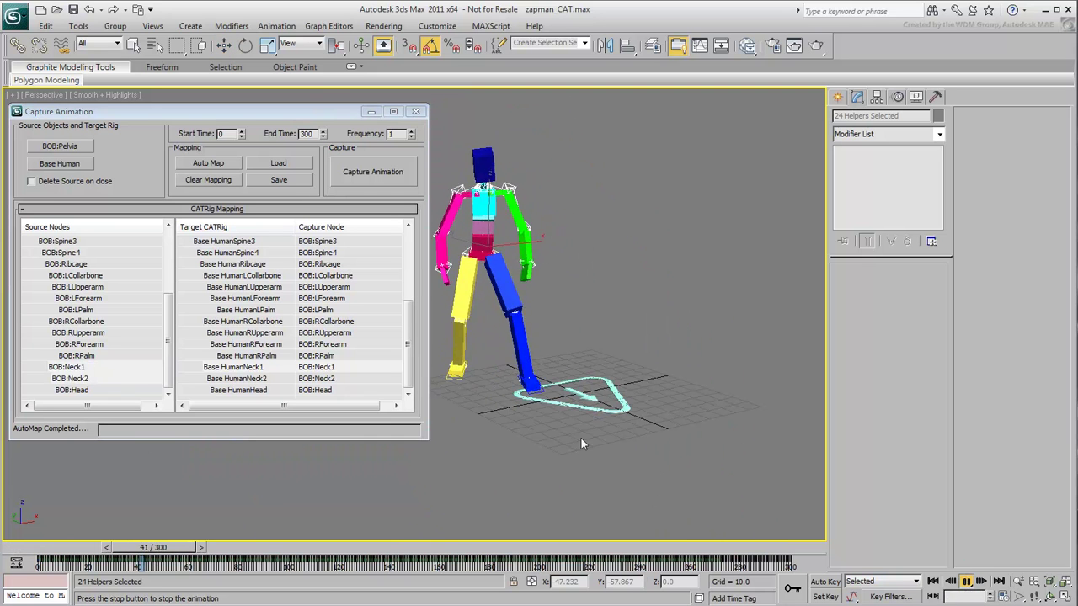
{"action": "middle_click_drag", "start_coordinate": [581, 438], "coordinate": [497, 495]}
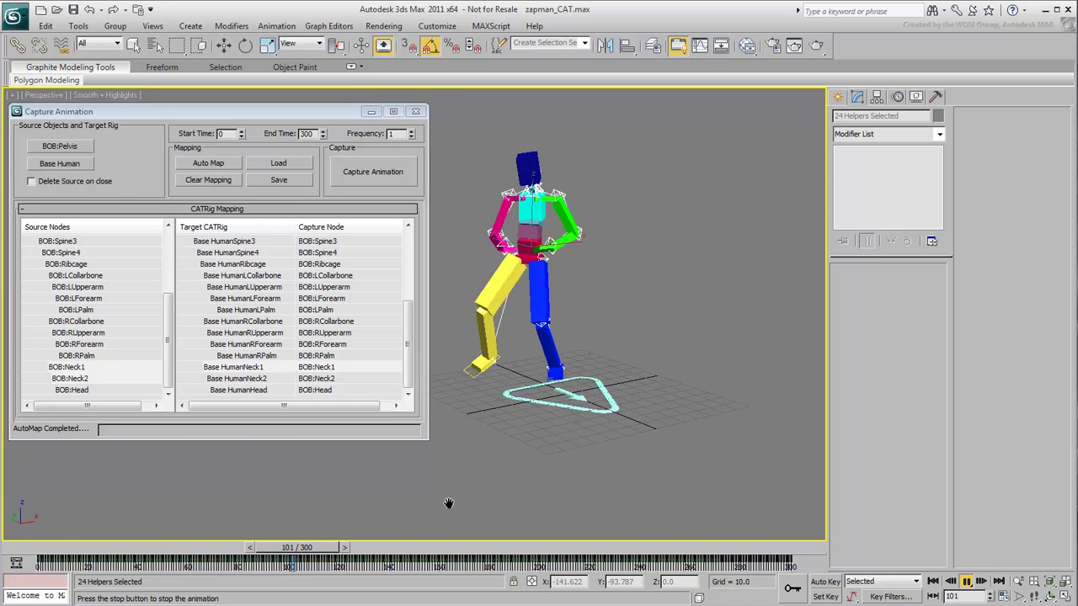
{"action": "left_click", "coordinate": [970, 582]}
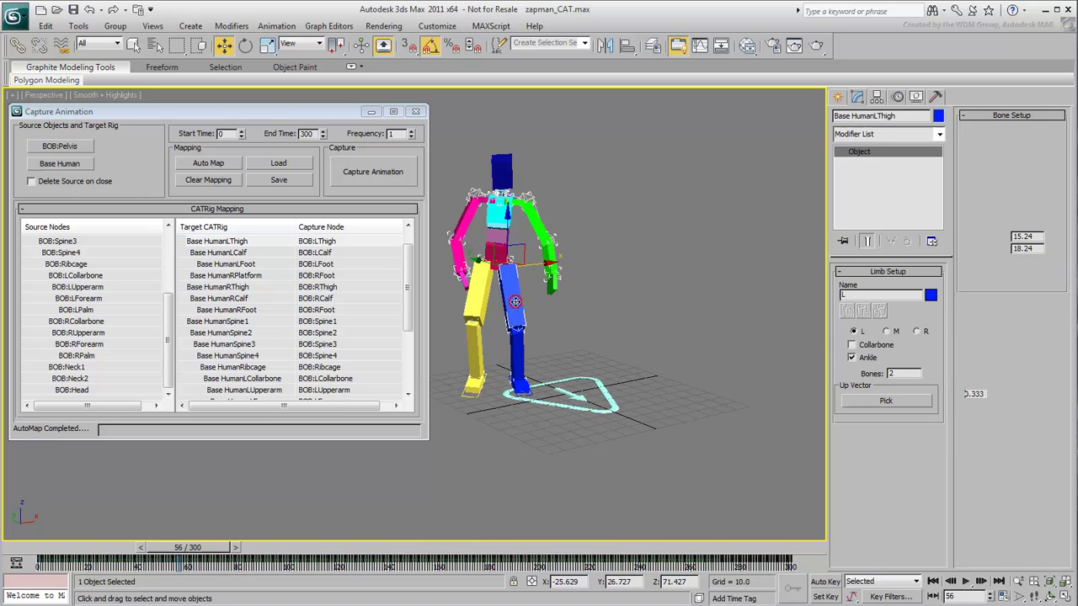
In the Motion panel's Layer Manager, toggle the BOB:PelvisMapping layer off and back on
{"action": "left_click", "coordinate": [899, 98]}
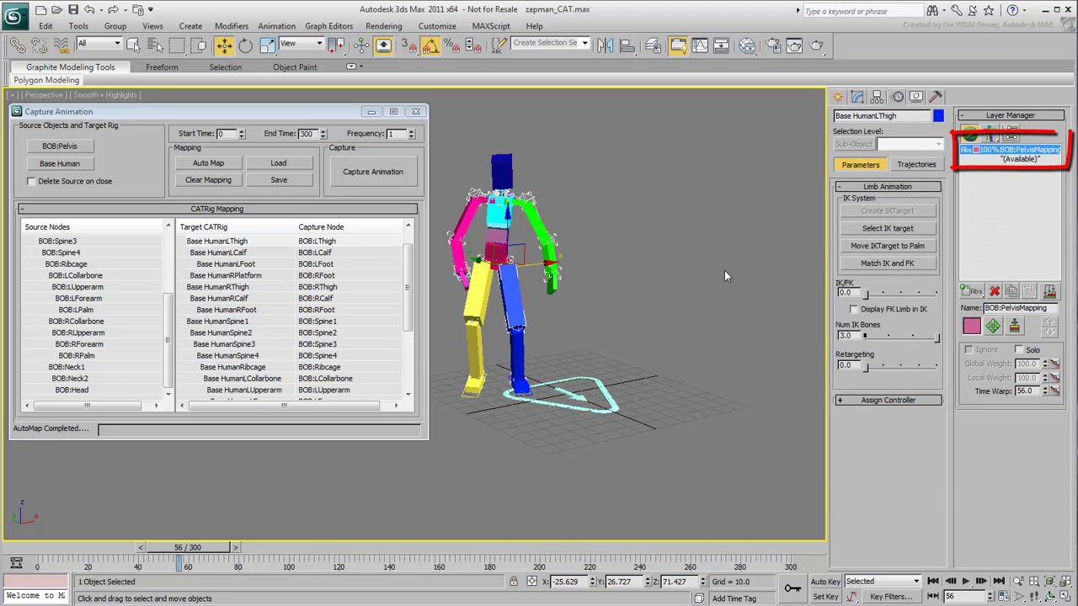
{"action": "left_click", "coordinate": [965, 151]}
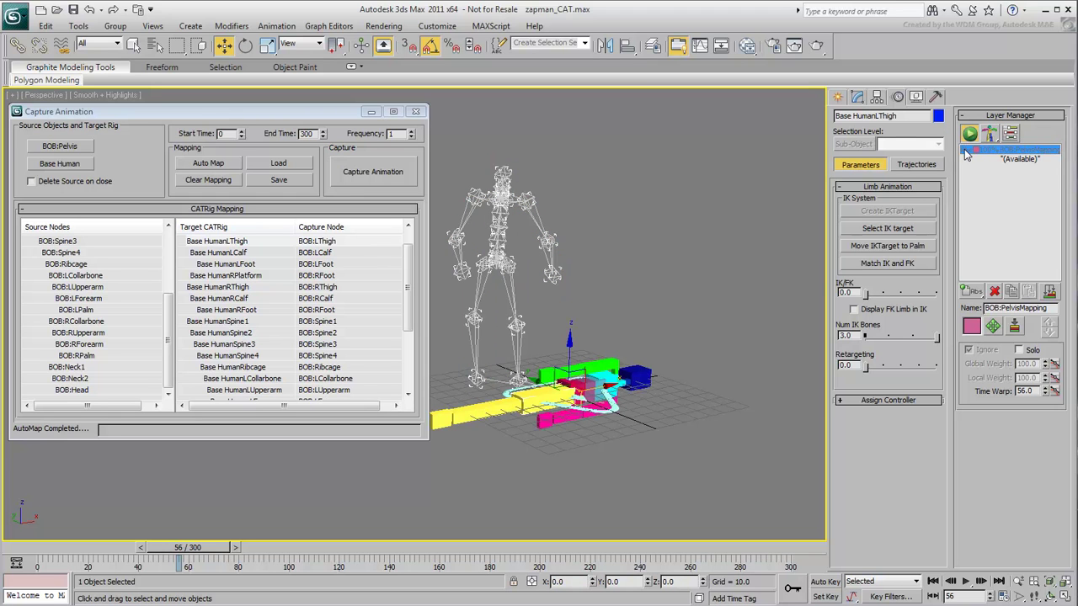
{"action": "left_click", "coordinate": [965, 151]}
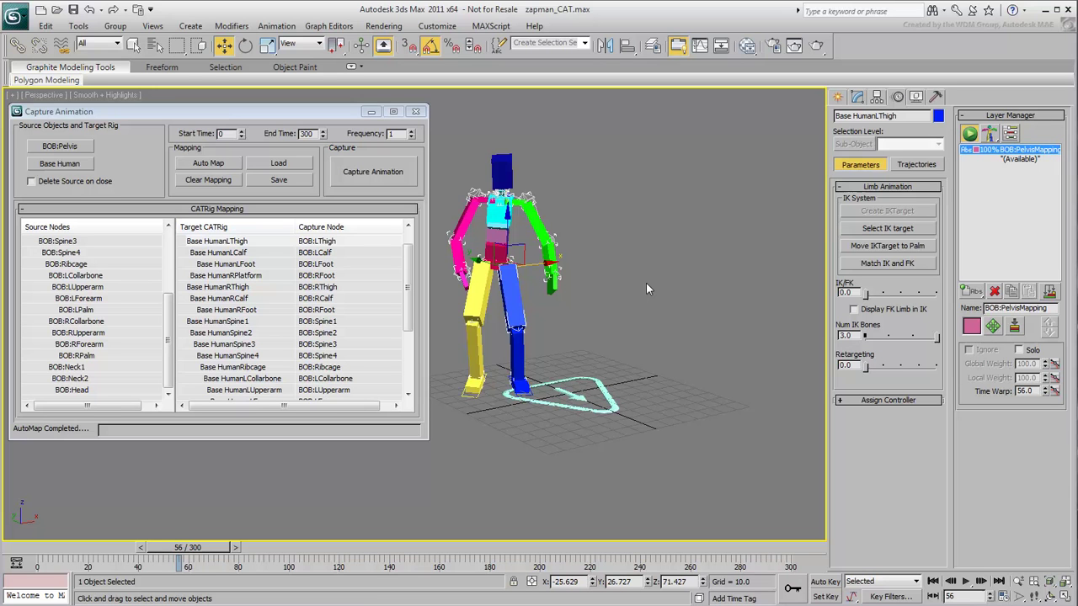
Bake the mocap into CollapsedLayer, remove the BOB:PelvisMapping layer, and scrub to check
{"action": "left_click", "coordinate": [367, 172]}
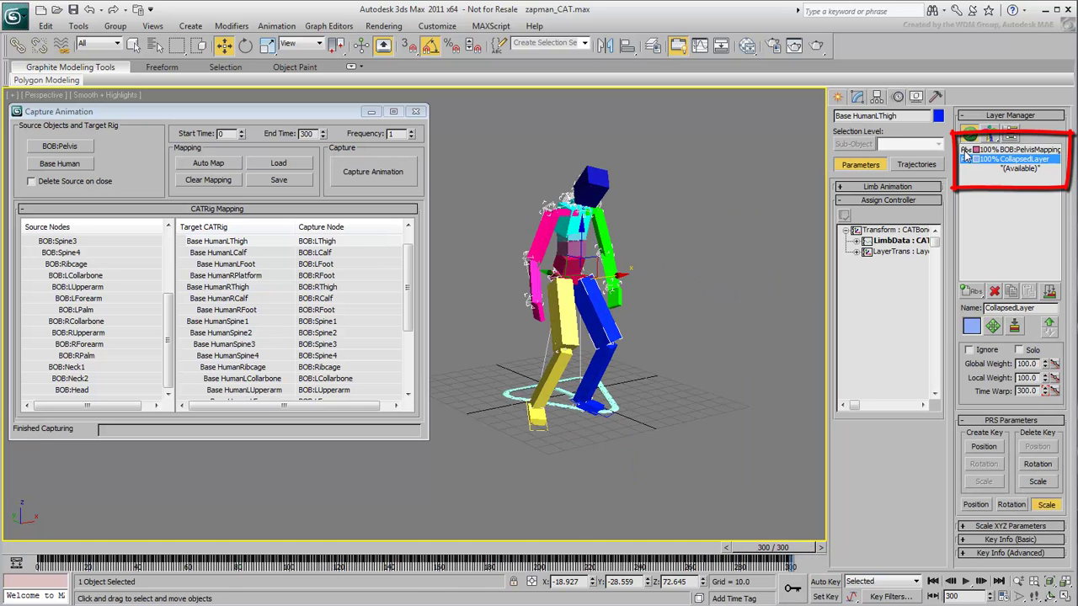
{"action": "left_click", "coordinate": [965, 150]}
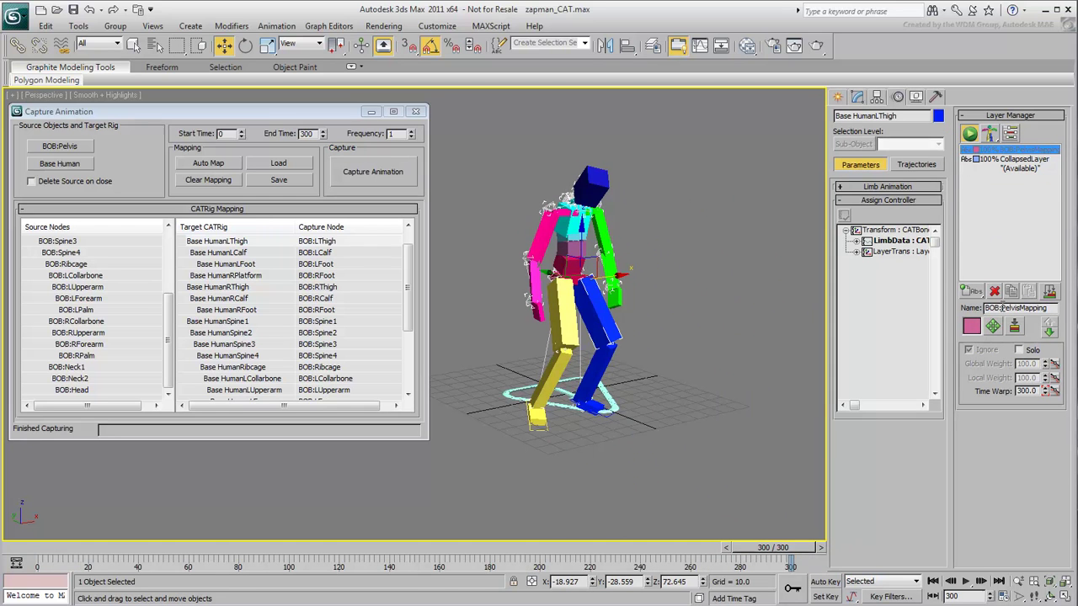
{"action": "left_click", "coordinate": [993, 291]}
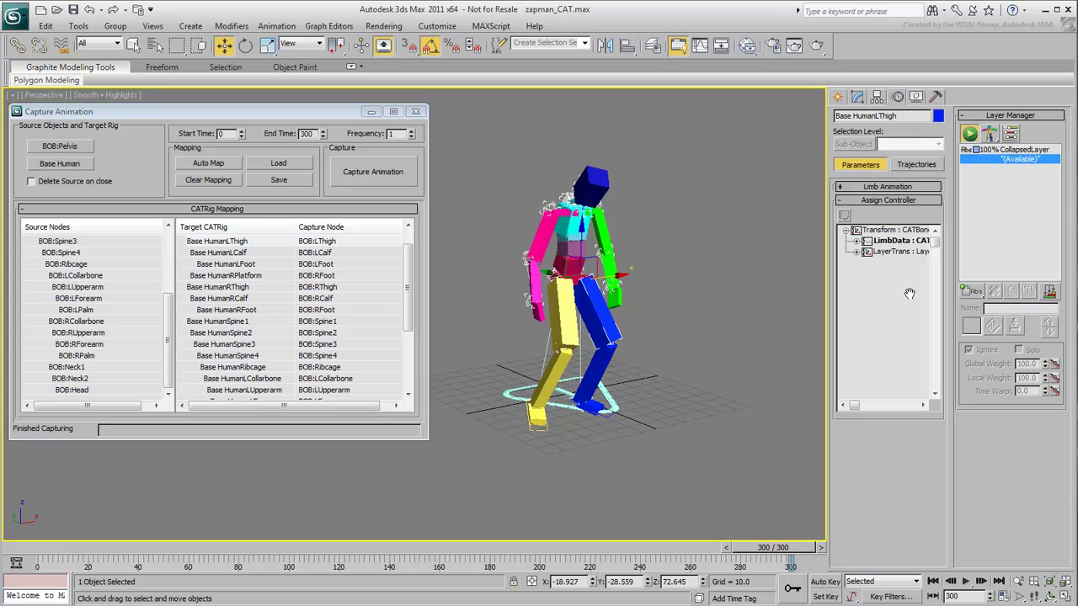
{"action": "left_click_drag", "start_coordinate": [64, 558], "coordinate": [42, 560]}
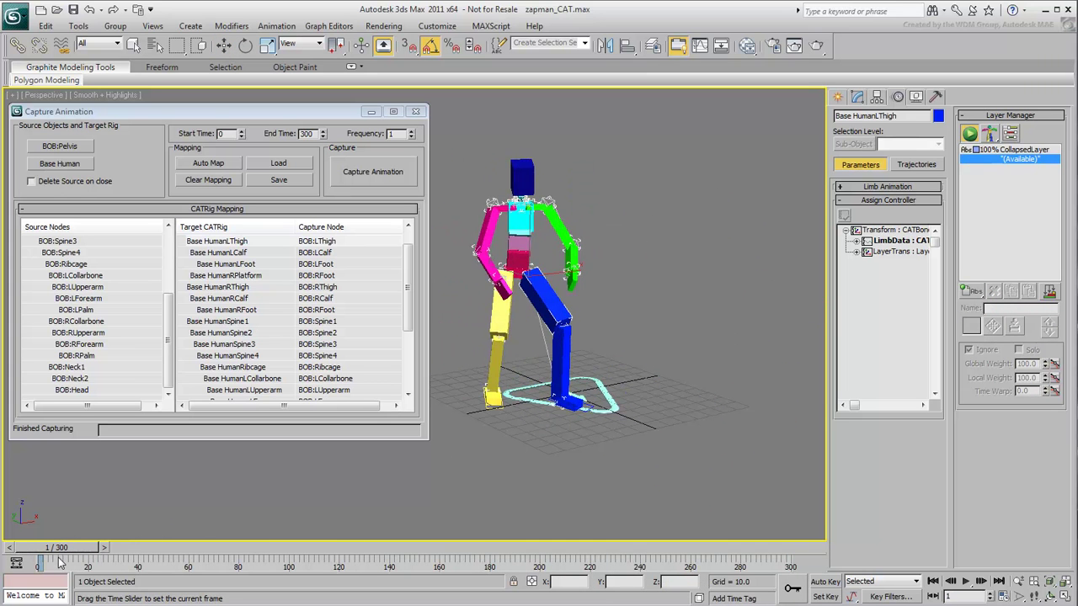
{"action": "key", "text": "w"}
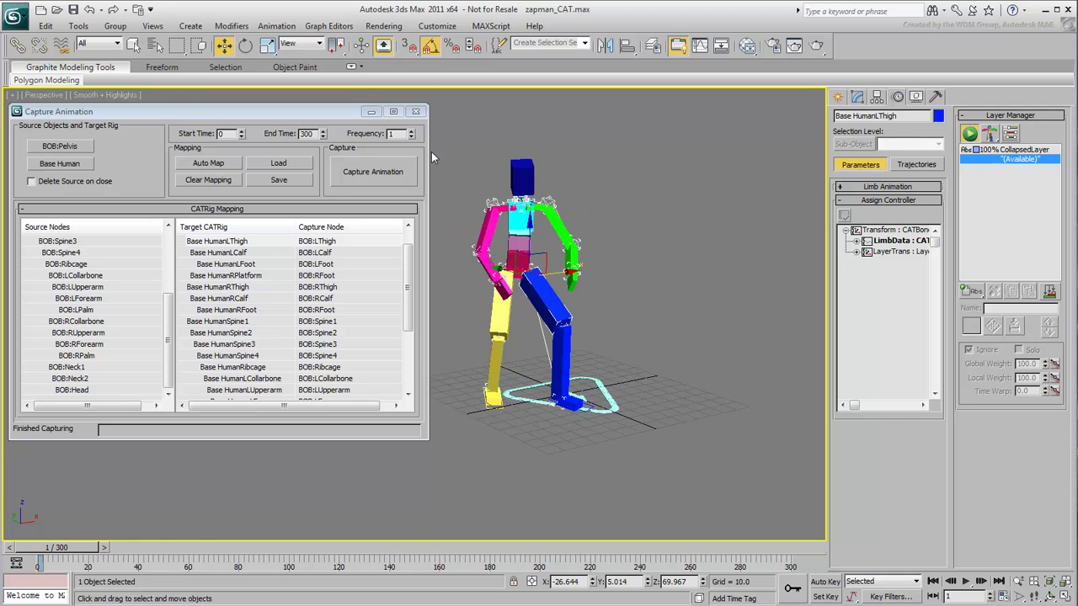
Close Capture Animation, then select all 24 BOB: helpers by name and delete them
{"action": "left_click", "coordinate": [417, 112]}
{"action": "middle_click_drag", "start_coordinate": [600, 295], "coordinate": [522, 278]}
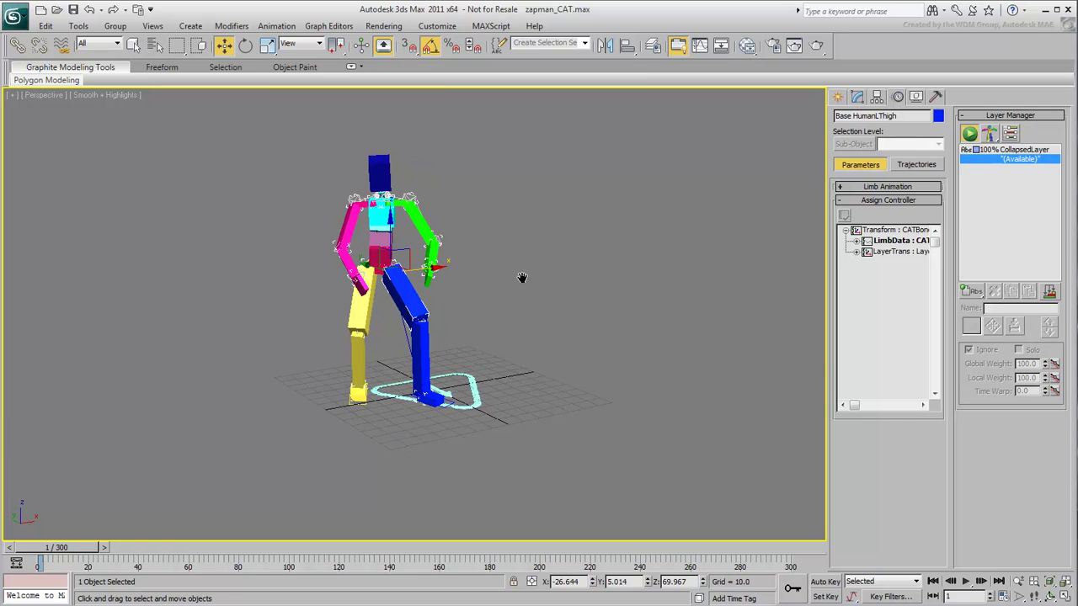
{"action": "left_click", "coordinate": [155, 45]}
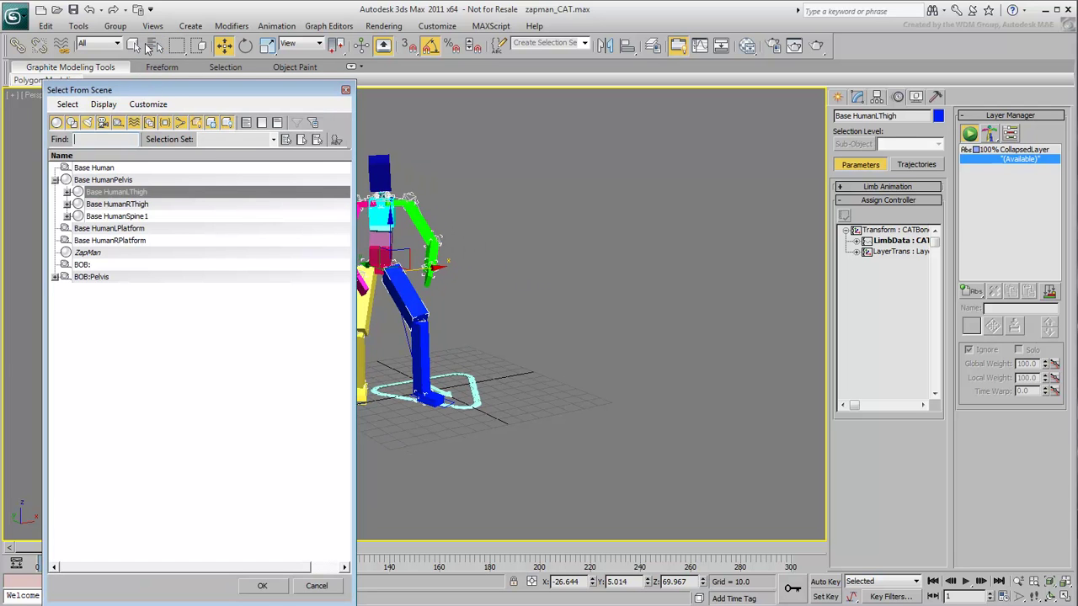
{"action": "left_click", "coordinate": [116, 107]}
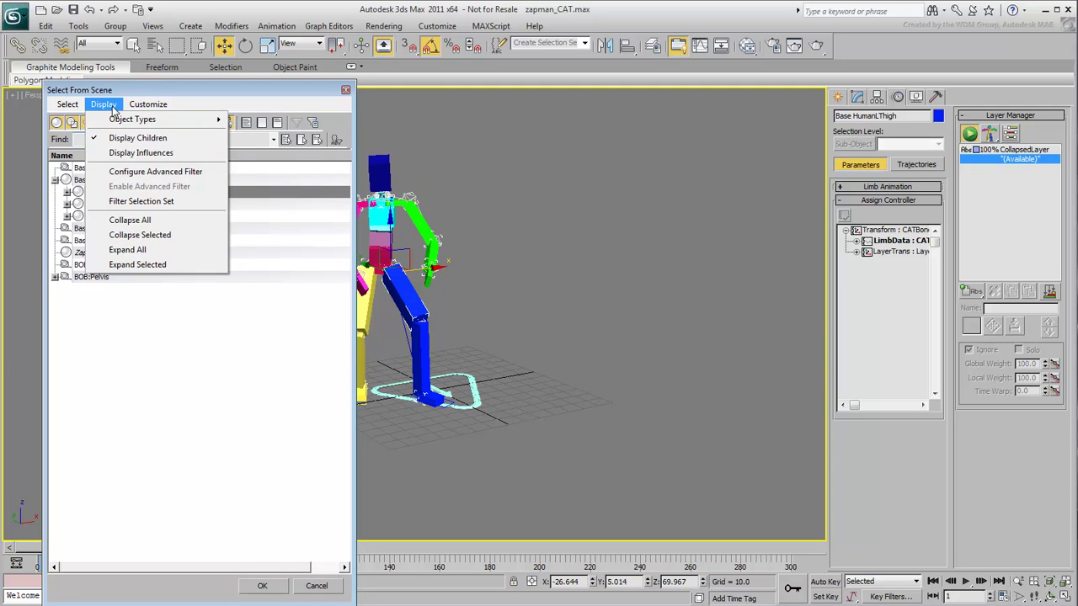
{"action": "left_click", "coordinate": [140, 249]}
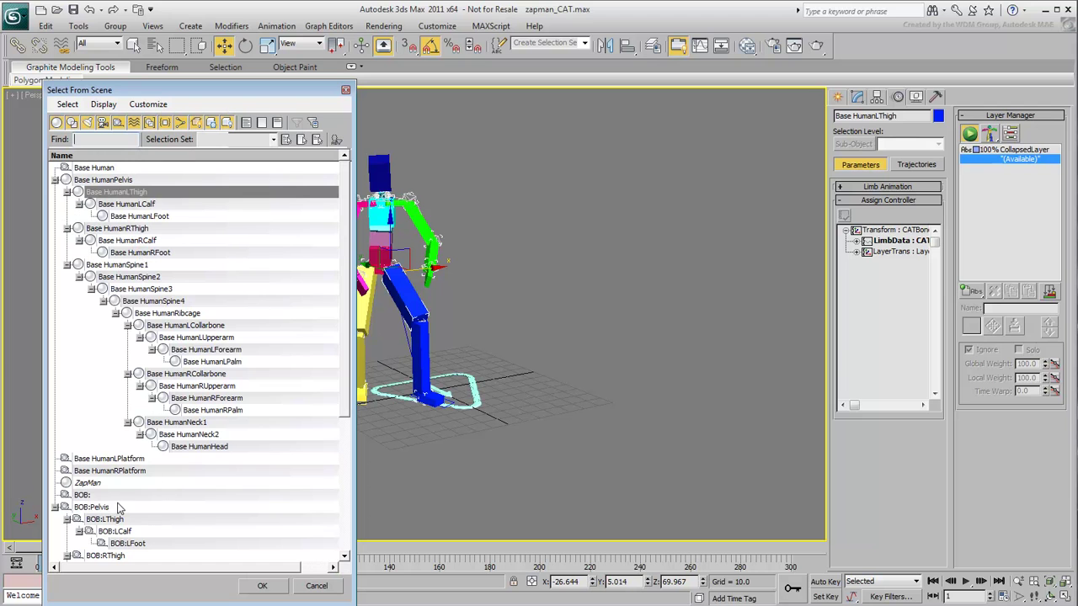
{"action": "left_click_drag", "start_coordinate": [97, 498], "coordinate": [108, 596]}
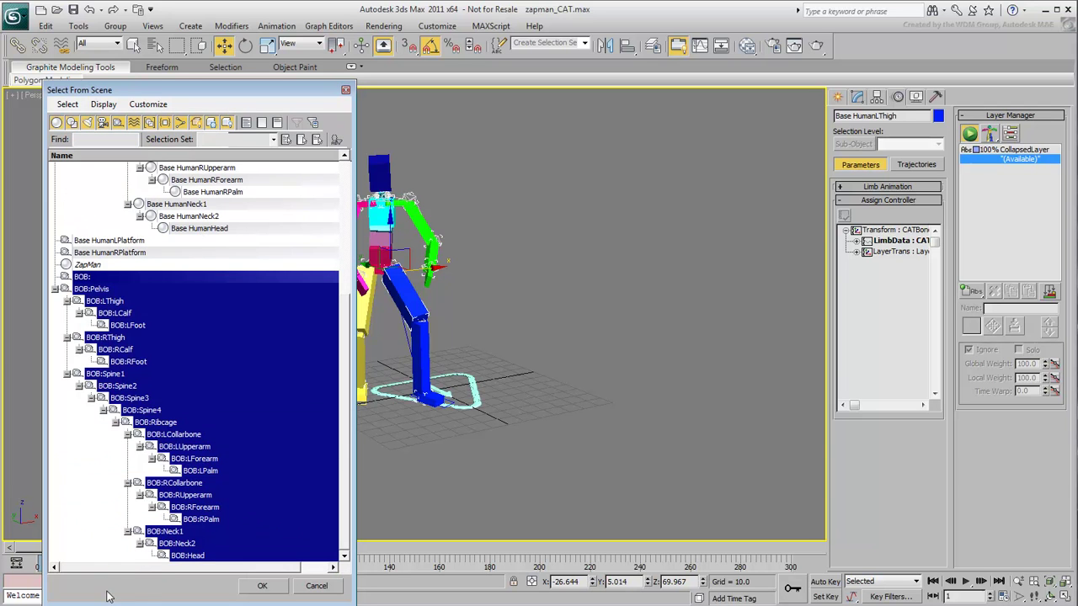
{"action": "left_click", "coordinate": [262, 586]}
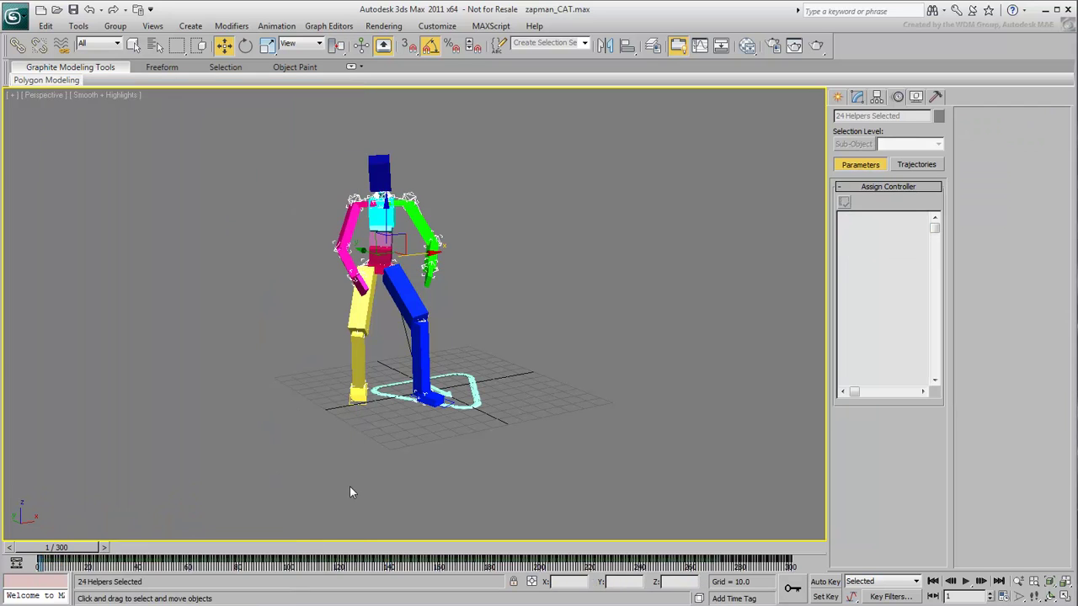
{"action": "left_click", "coordinate": [346, 481]}
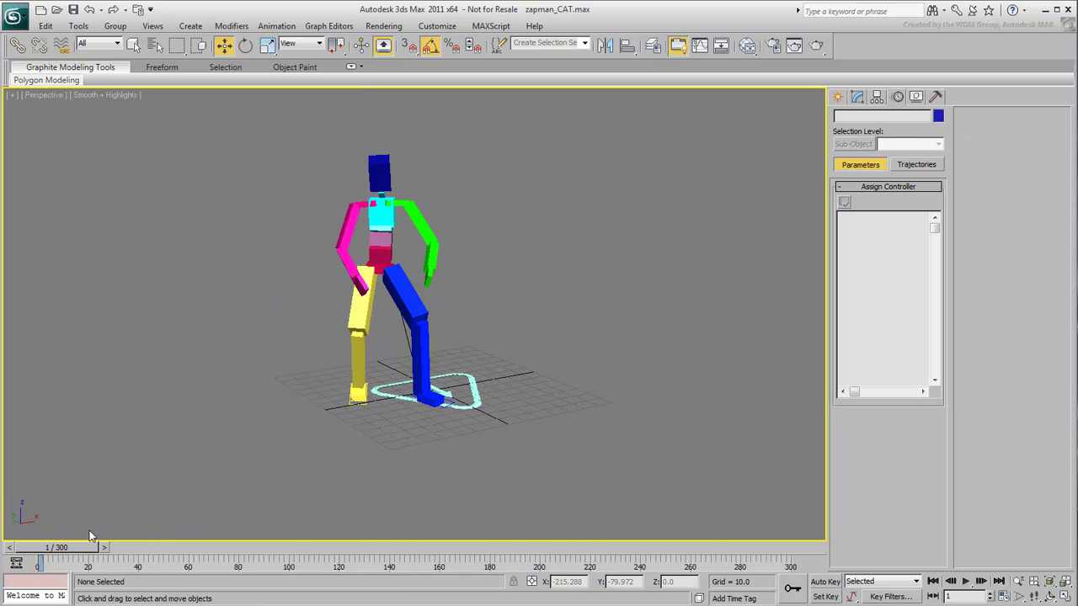
{"action": "mouse_move", "coordinate": [61, 553]}
{"action": "left_mouse_down"}
{"action": "mouse_move", "coordinate": [758, 559]}
{"action": "mouse_move", "coordinate": [54, 556]}
{"action": "left_mouse_up"}
Select the CAT base, pick CollapsedLayer and enable Display Layer Transform Gizmo
{"action": "key", "text": "w"}
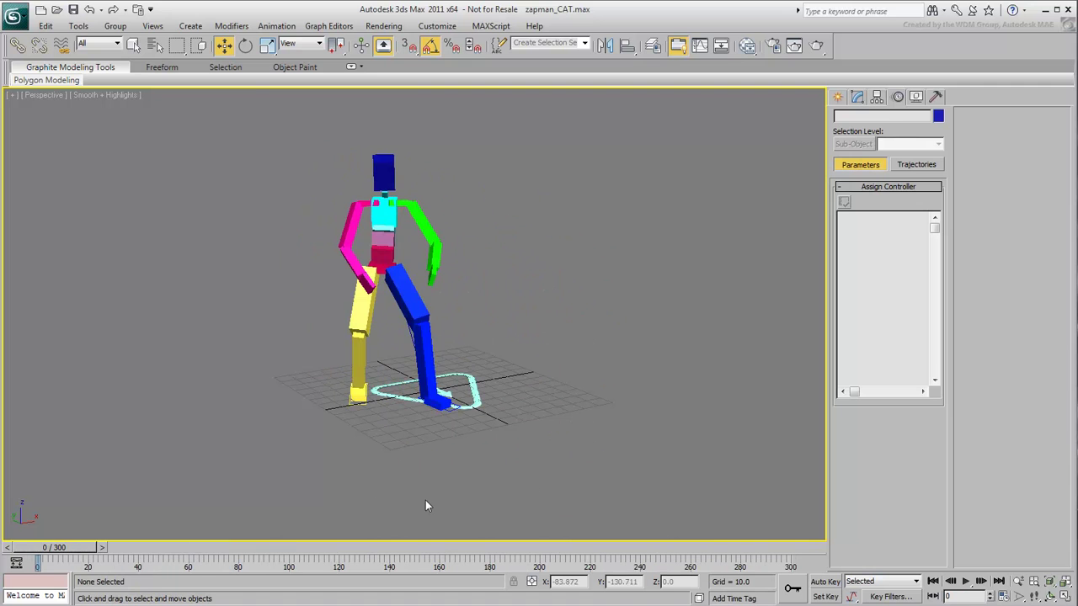
{"action": "left_click", "coordinate": [474, 389]}
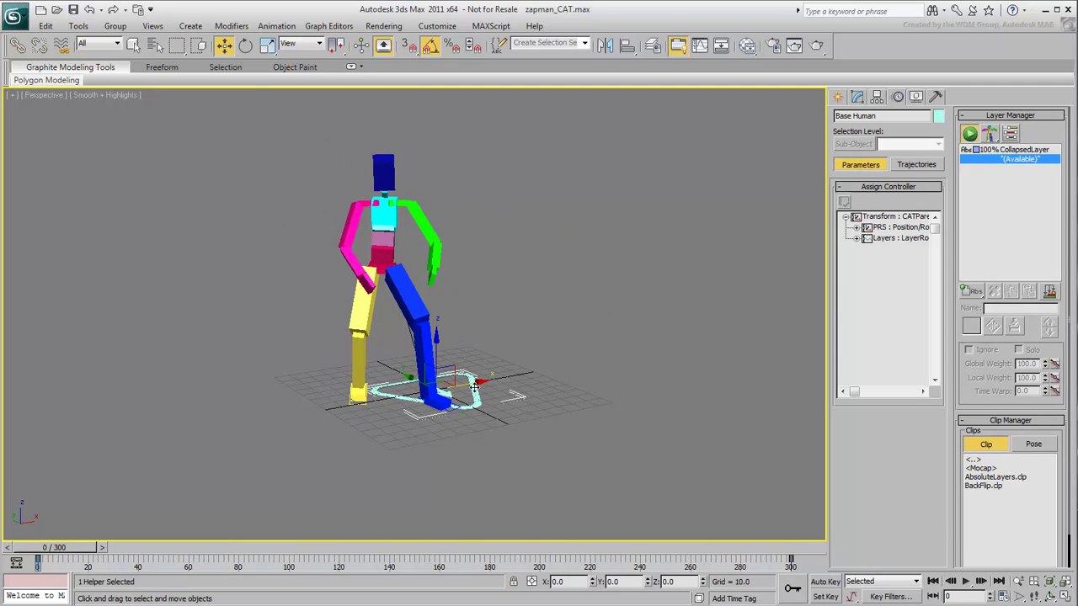
{"action": "middle_click_drag", "start_coordinate": [522, 386], "coordinate": [481, 392]}
{"action": "left_click", "coordinate": [1019, 149]}
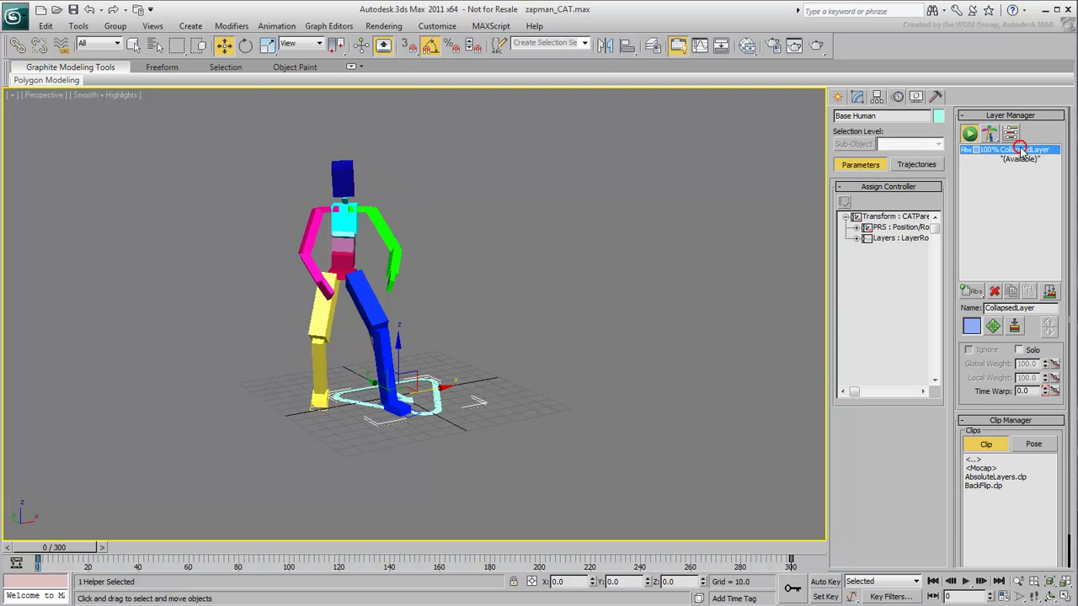
{"action": "left_click", "coordinate": [993, 328]}
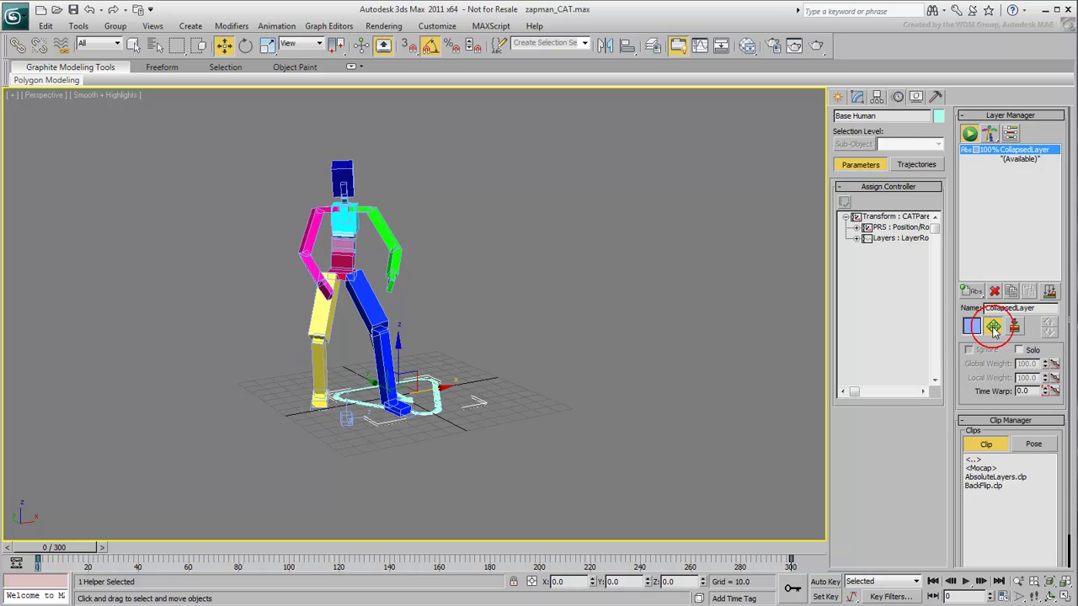
Move the layer gizmo off the base platform and rotate the character to face sideways
{"action": "left_click", "coordinate": [347, 422]}
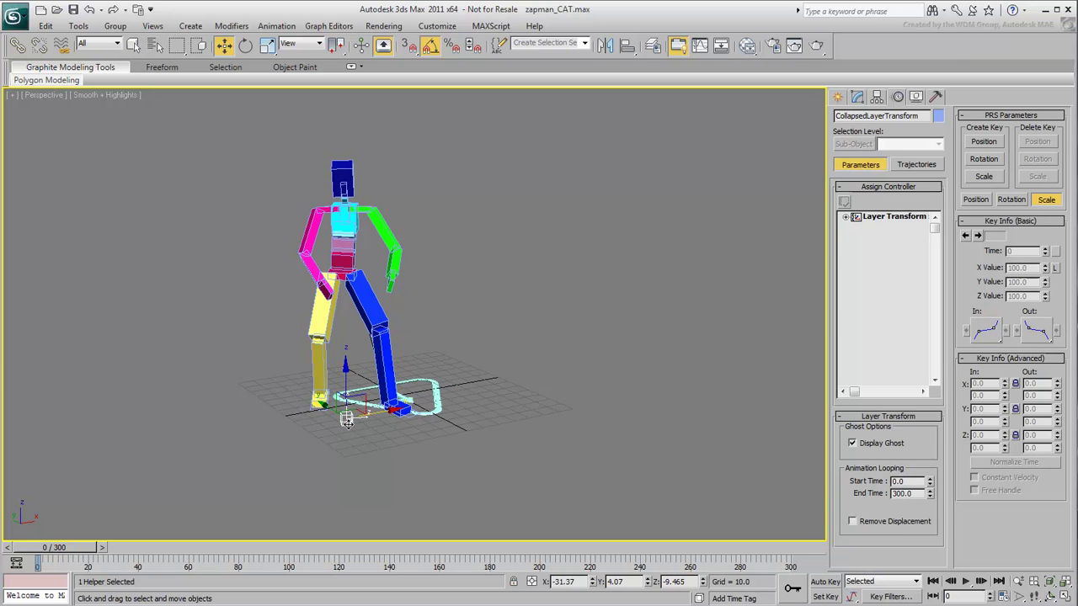
{"action": "left_click_drag", "start_coordinate": [376, 414], "coordinate": [580, 361]}
{"action": "middle_click_drag", "start_coordinate": [550, 438], "coordinate": [362, 449]}
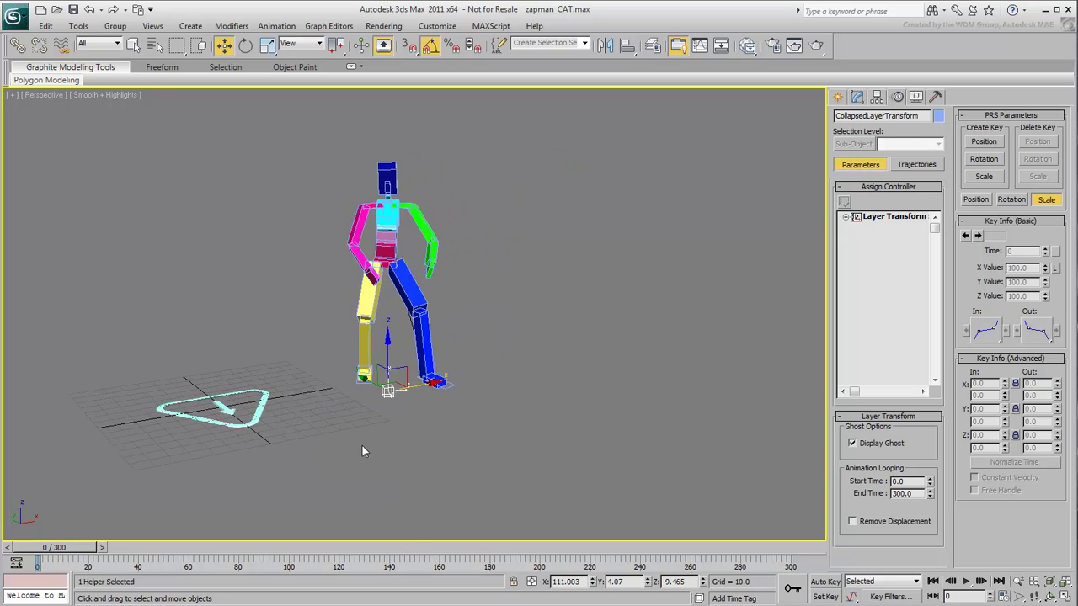
{"action": "right_click", "coordinate": [362, 446]}
{"action": "left_click", "coordinate": [437, 451]}
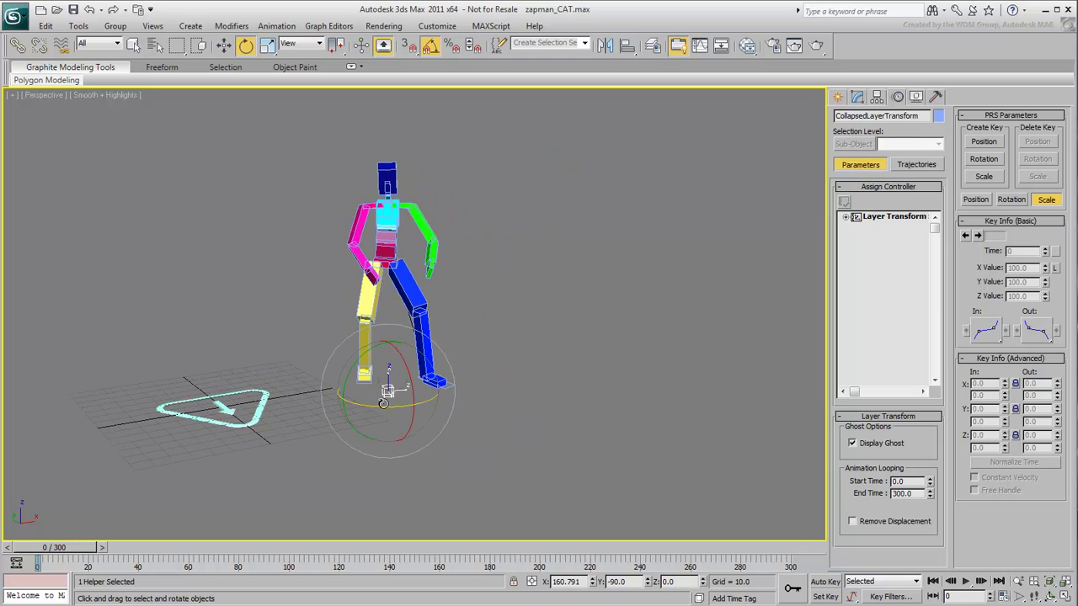
{"action": "left_click_drag", "start_coordinate": [383, 403], "coordinate": [423, 409]}
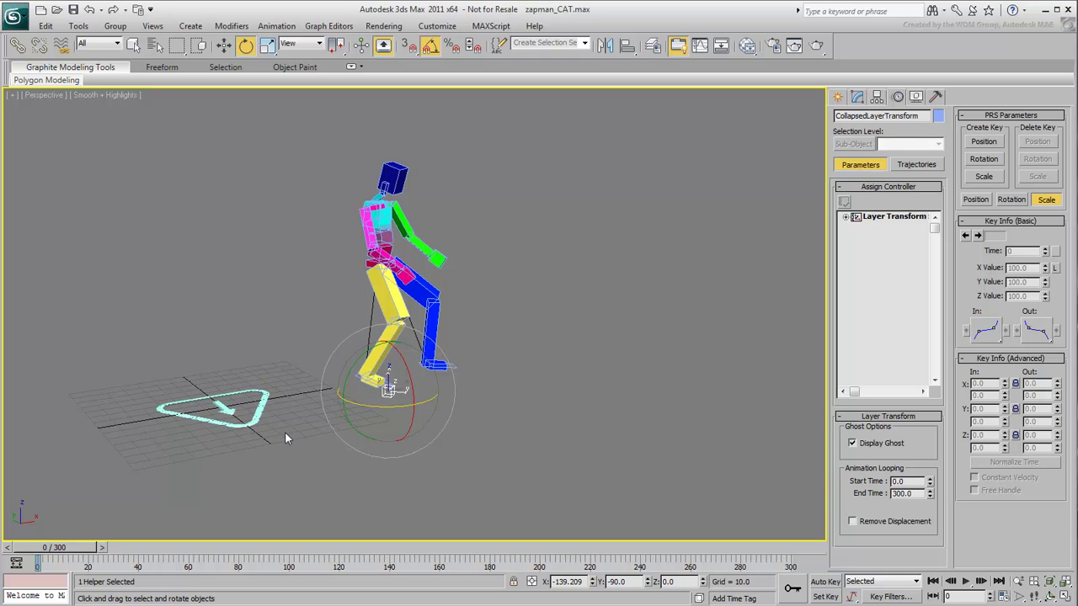
Switch the CAT base to Animation mode, preview the relocated walk, and return to frame 0
{"action": "left_click", "coordinate": [257, 431]}
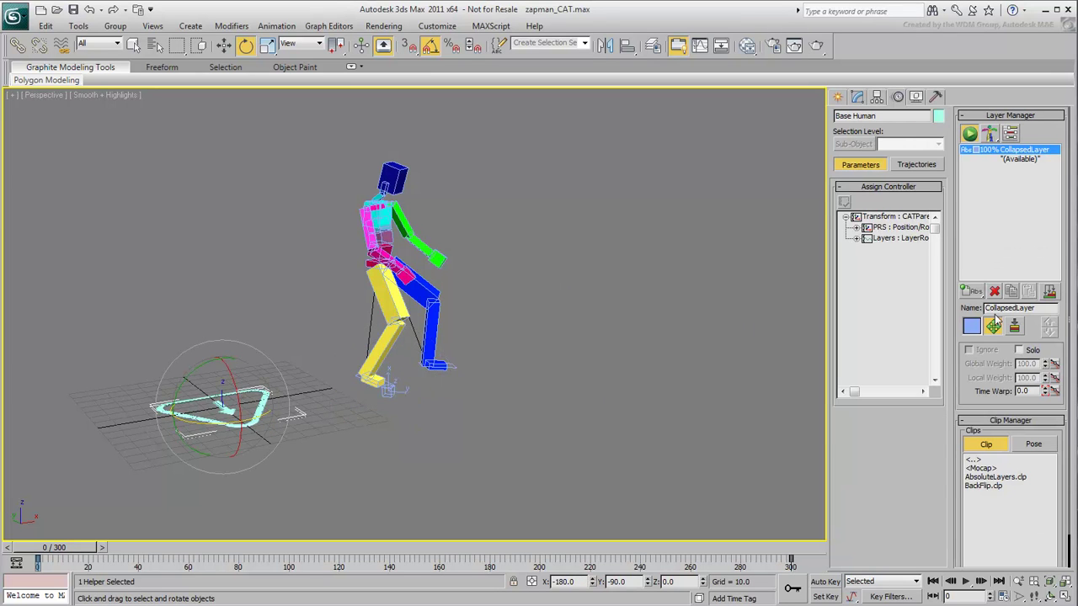
{"action": "left_click", "coordinate": [994, 327]}
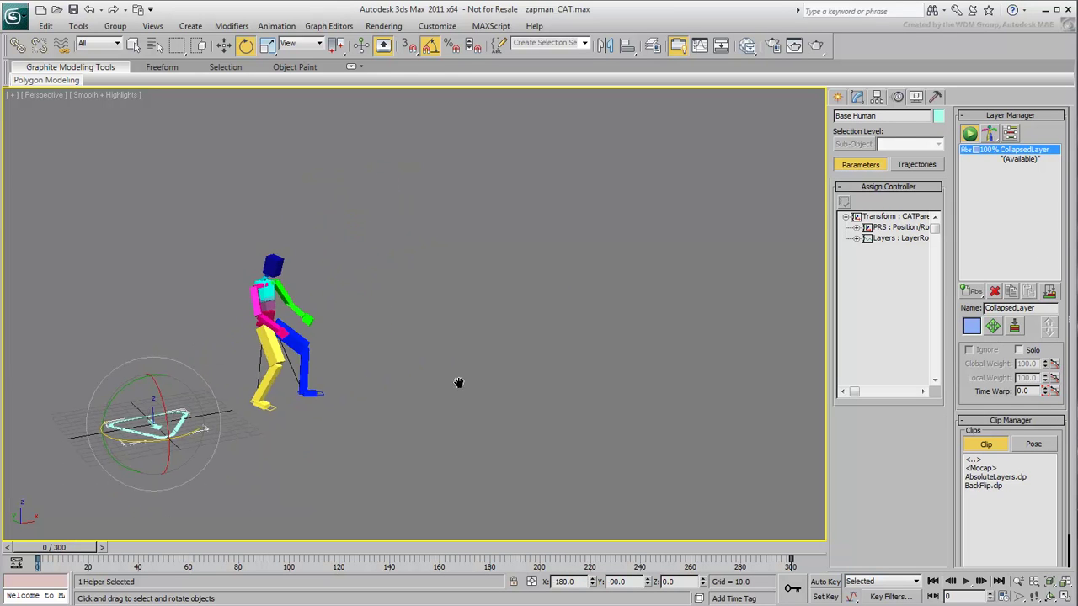
{"action": "left_click", "coordinate": [966, 581]}
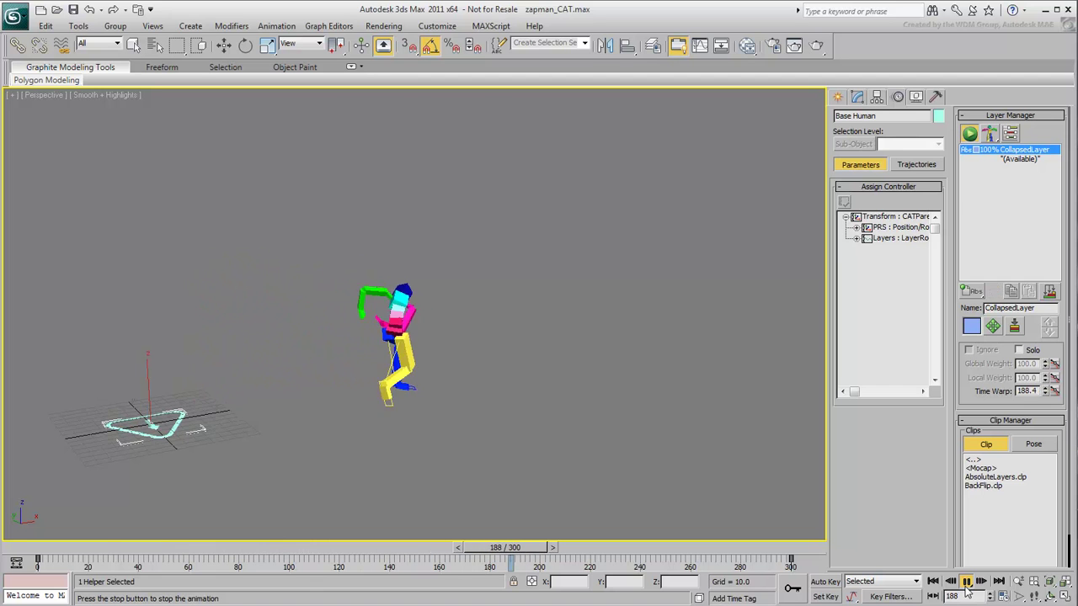
{"action": "left_click", "coordinate": [967, 583]}
{"action": "key", "text": "Home"}
{"action": "key", "text": "e"}
{"action": "scroll", "coordinate": [402, 392], "scroll_direction": "up", "scroll_amount": 5}
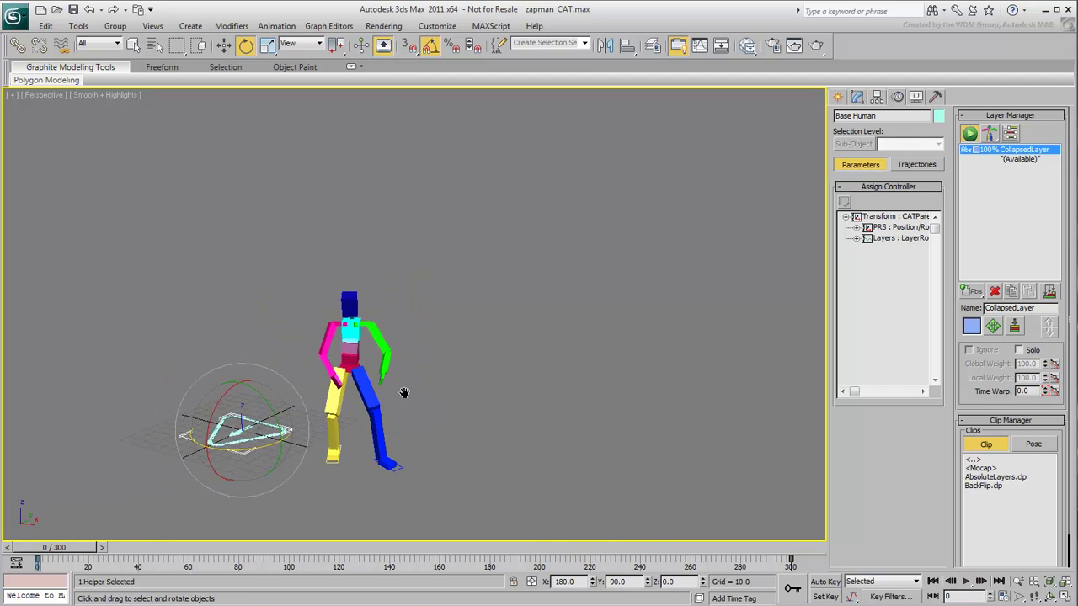
{"action": "scroll", "coordinate": [495, 414], "scroll_direction": "down", "scroll_amount": 1}
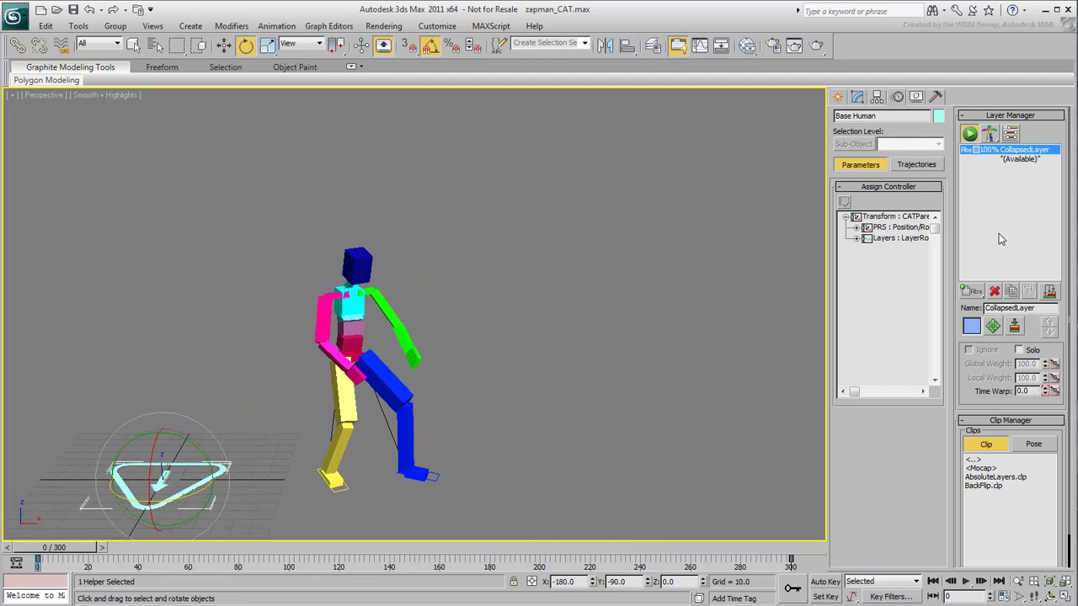
Add a +W Adjustment World layer and turn on Auto Key
{"action": "left_click", "coordinate": [974, 292]}
{"action": "left_click", "coordinate": [972, 340]}
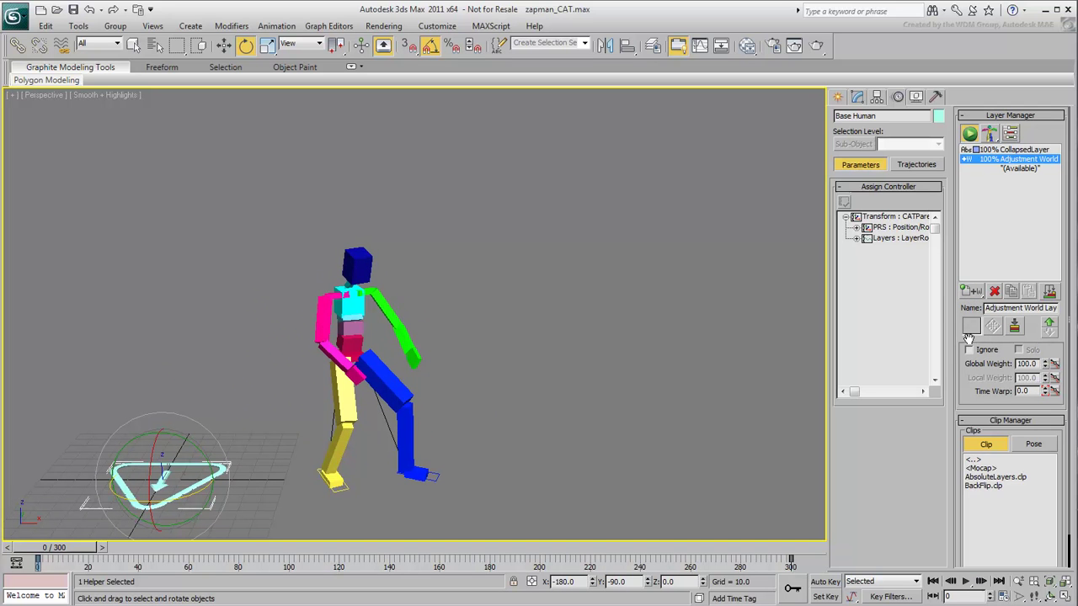
{"action": "left_click", "coordinate": [825, 583]}
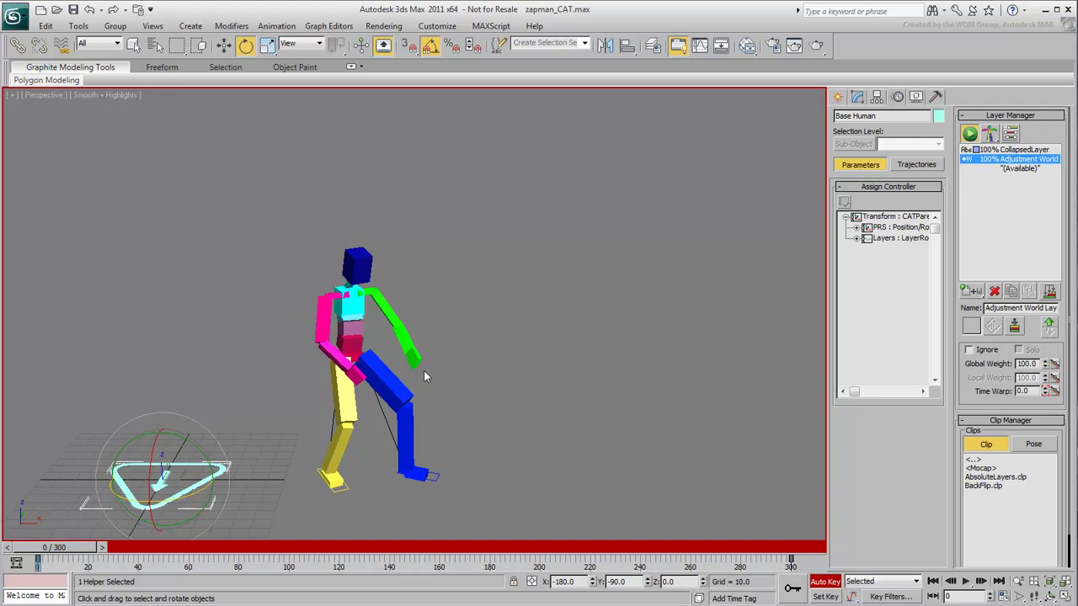
Move the right palm in toward the body and raise the left palm higher
{"action": "left_click", "coordinate": [360, 378]}
{"action": "right_click", "coordinate": [357, 377]}
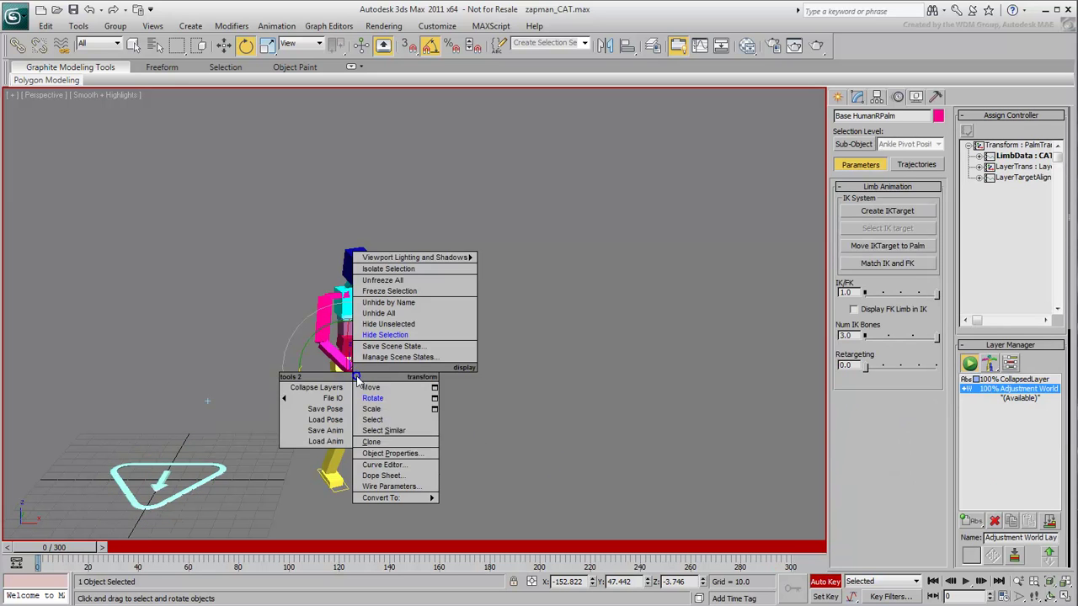
{"action": "left_click", "coordinate": [370, 387]}
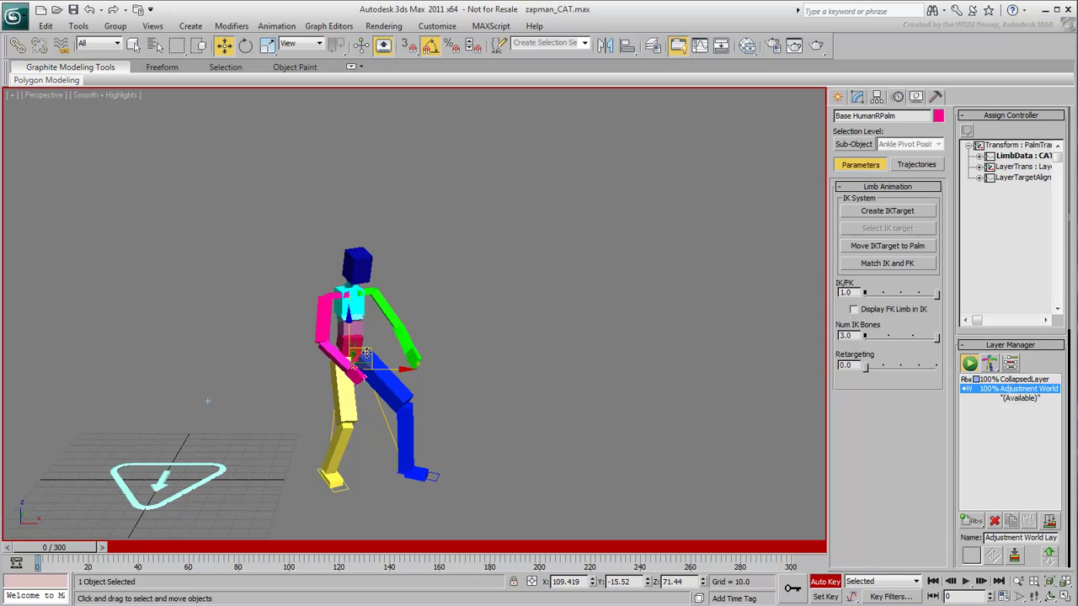
{"action": "left_click_drag", "start_coordinate": [368, 350], "coordinate": [339, 354]}
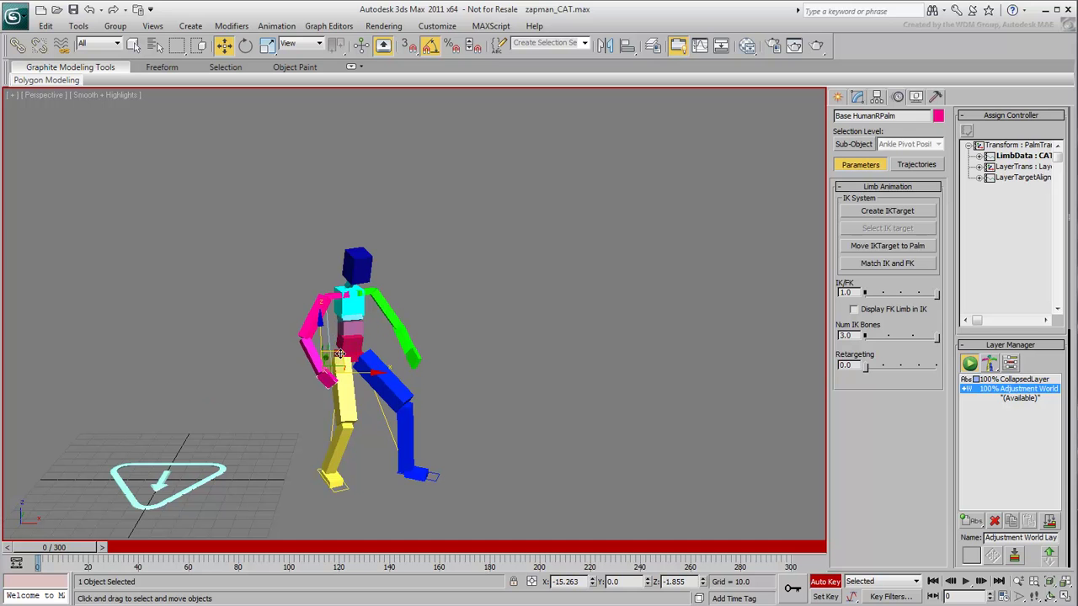
{"action": "left_click", "coordinate": [409, 354]}
{"action": "left_click_drag", "start_coordinate": [409, 354], "coordinate": [423, 341]}
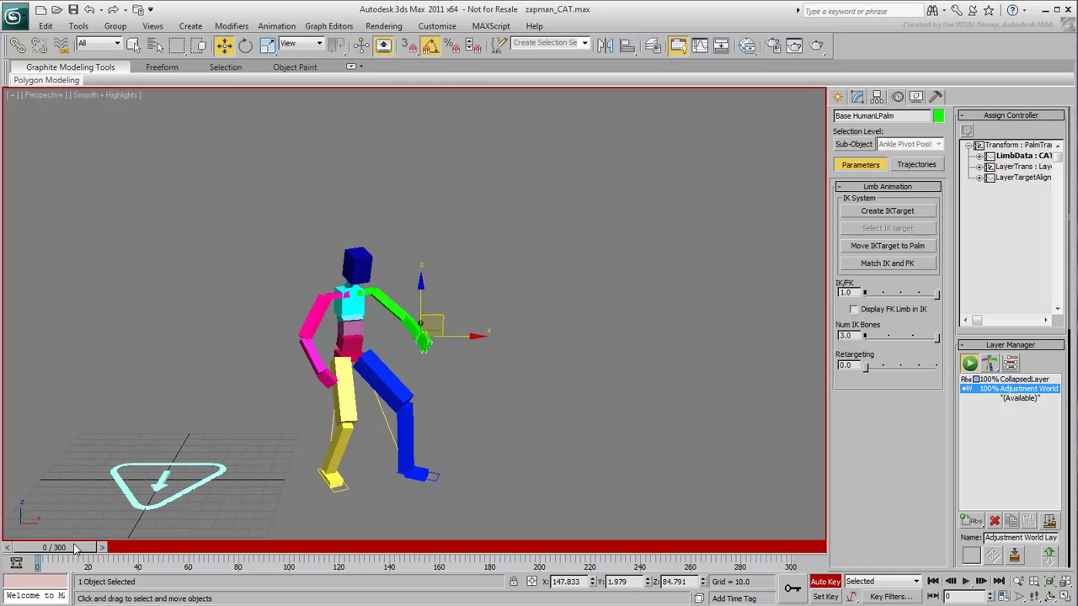
Scrub the timeline to check the adjusted arms, then turn off Auto Key
{"action": "left_click_drag", "start_coordinate": [74, 549], "coordinate": [80, 576]}
{"action": "key", "text": "w"}
{"action": "left_click", "coordinate": [819, 583]}
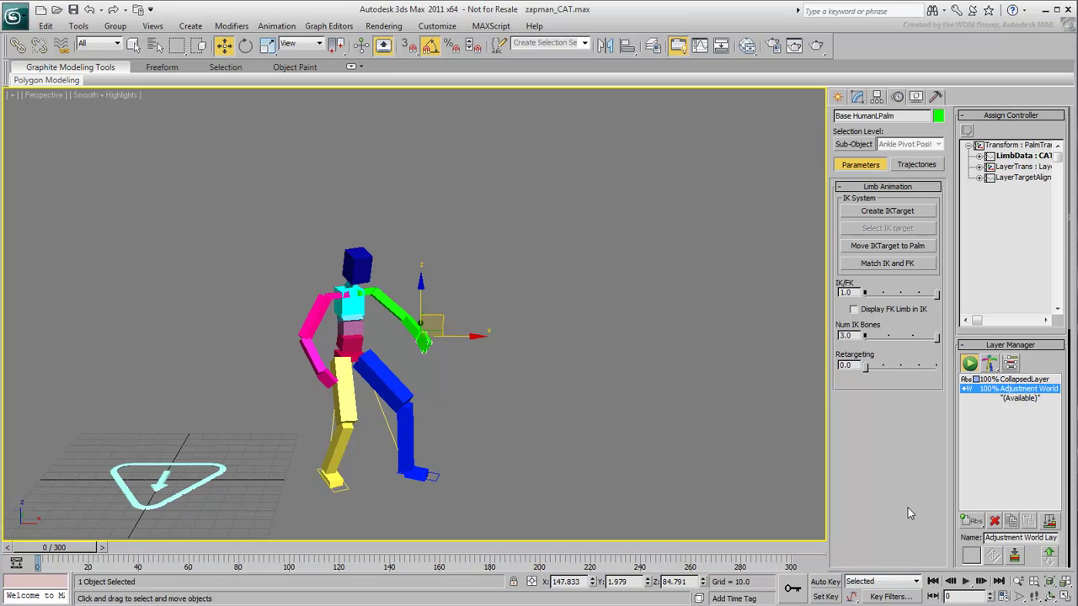
{"action": "left_click", "coordinate": [966, 389]}
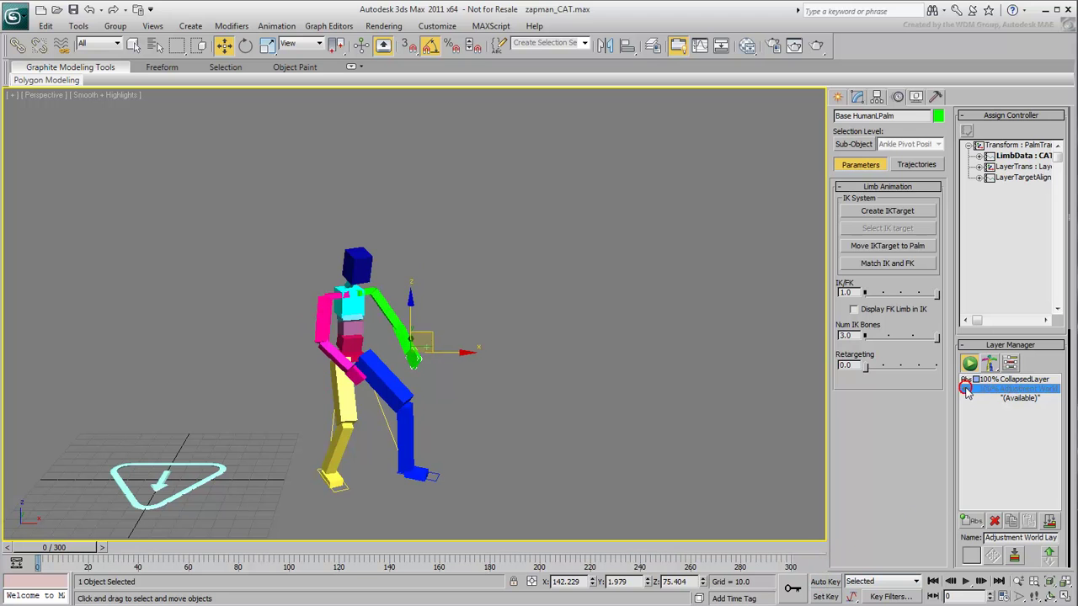
{"action": "left_click", "coordinate": [965, 390]}
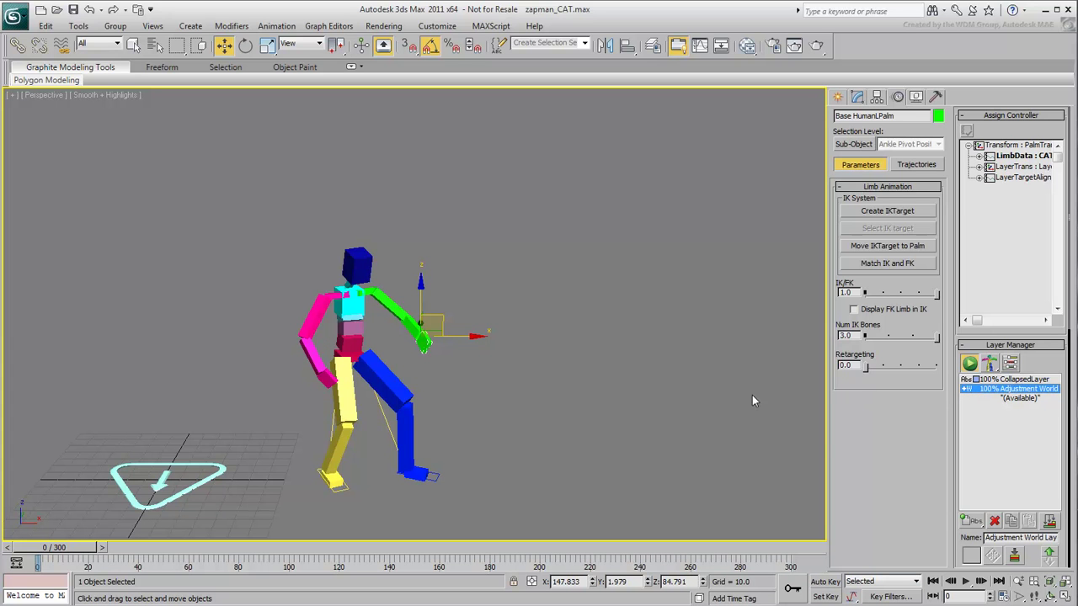
{"action": "middle_click_drag", "start_coordinate": [502, 393], "coordinate": [541, 354]}
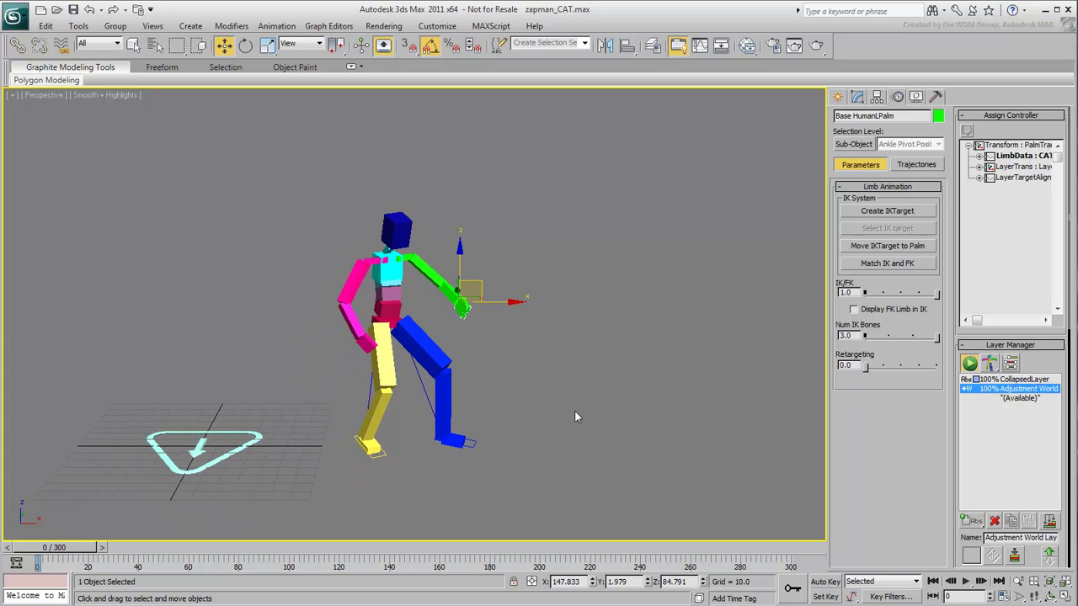
{"action": "mouse_move", "coordinate": [576, 417]}
{"action": "middle_mouse_down", "text": "alt"}
{"action": "mouse_move", "coordinate": [578, 428]}
{"action": "mouse_move", "coordinate": [558, 430]}
{"action": "mouse_move", "coordinate": [623, 430]}
{"action": "mouse_move", "coordinate": [592, 426]}
{"action": "middle_mouse_up", "text": "alt"}
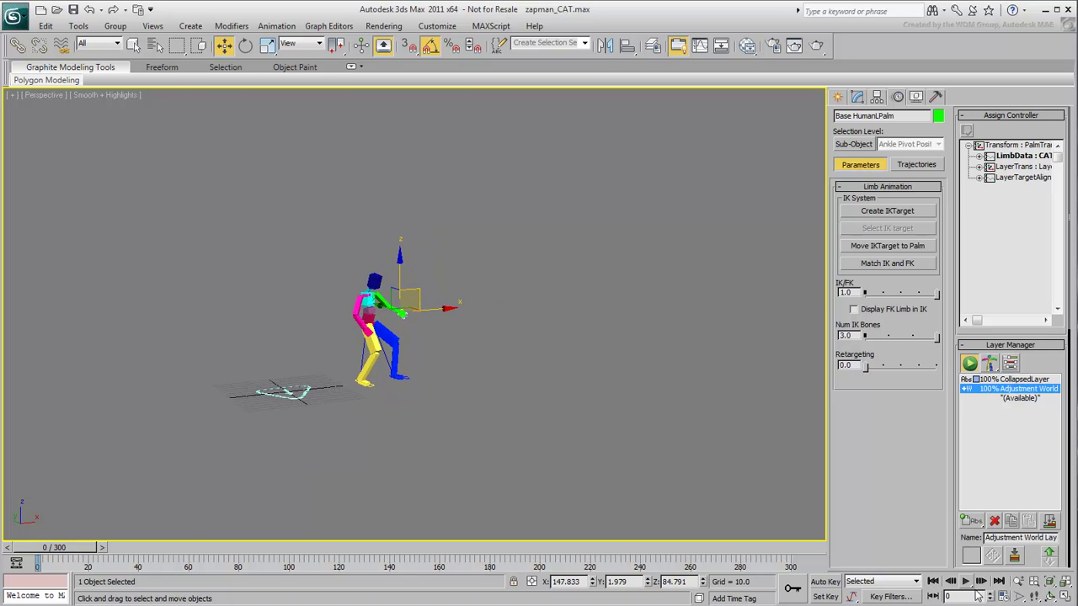
{"action": "left_click", "coordinate": [966, 582]}
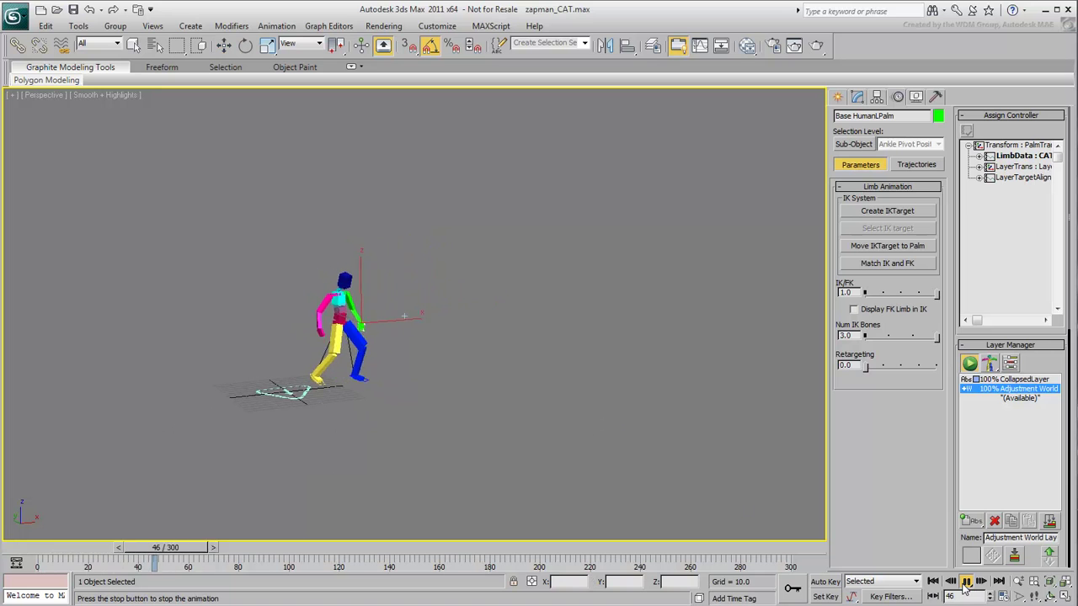
{"action": "key", "text": "w"}
{"action": "left_click", "coordinate": [966, 582]}
{"action": "left_click", "coordinate": [4, 548]}
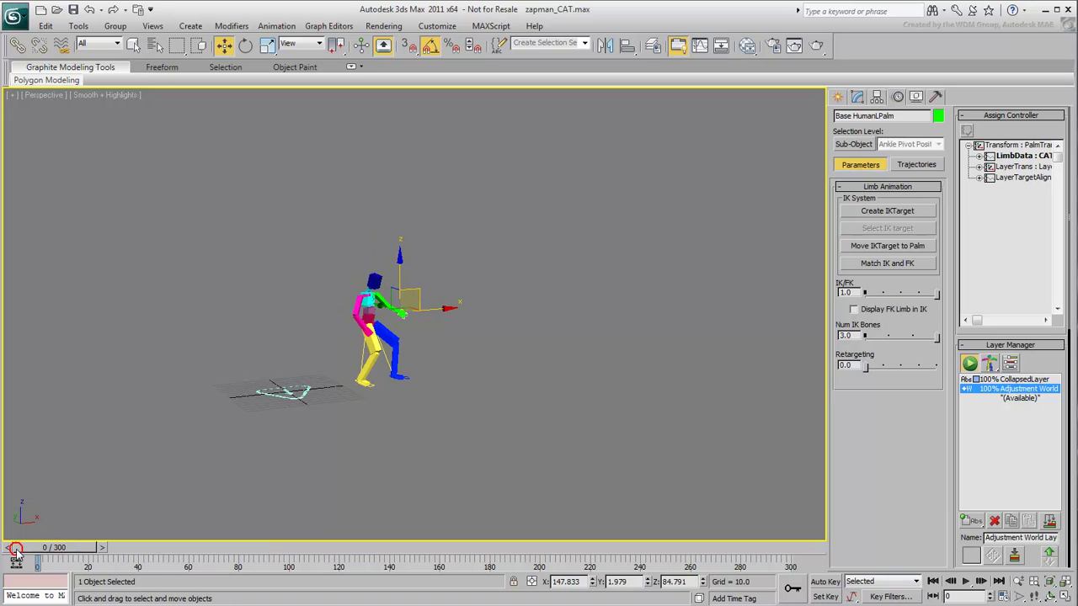
Unhide all objects, recentre the view, and select the ZapMan mesh for its quad menu
{"action": "right_click", "coordinate": [502, 351]}
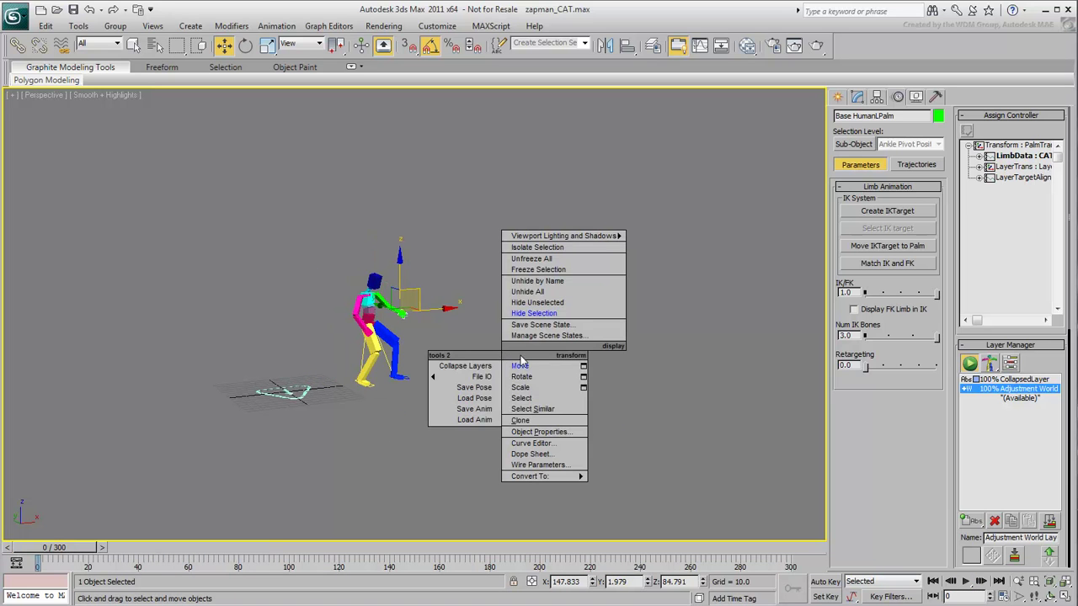
{"action": "left_click", "coordinate": [528, 291]}
{"action": "scroll", "coordinate": [426, 381], "scroll_direction": "up", "scroll_amount": 4}
{"action": "mouse_move", "coordinate": [426, 388]}
{"action": "middle_mouse_down"}
{"action": "mouse_move", "coordinate": [459, 409]}
{"action": "mouse_move", "coordinate": [441, 386]}
{"action": "middle_mouse_up"}
{"action": "left_click", "coordinate": [525, 433]}
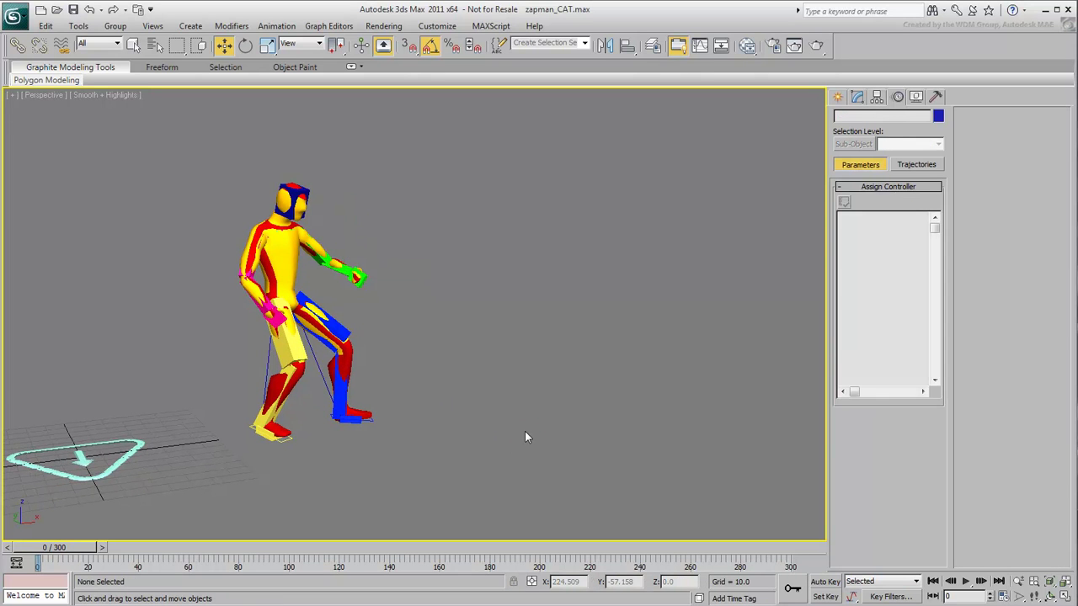
{"action": "left_click", "coordinate": [318, 298]}
{"action": "right_click", "coordinate": [289, 268]}
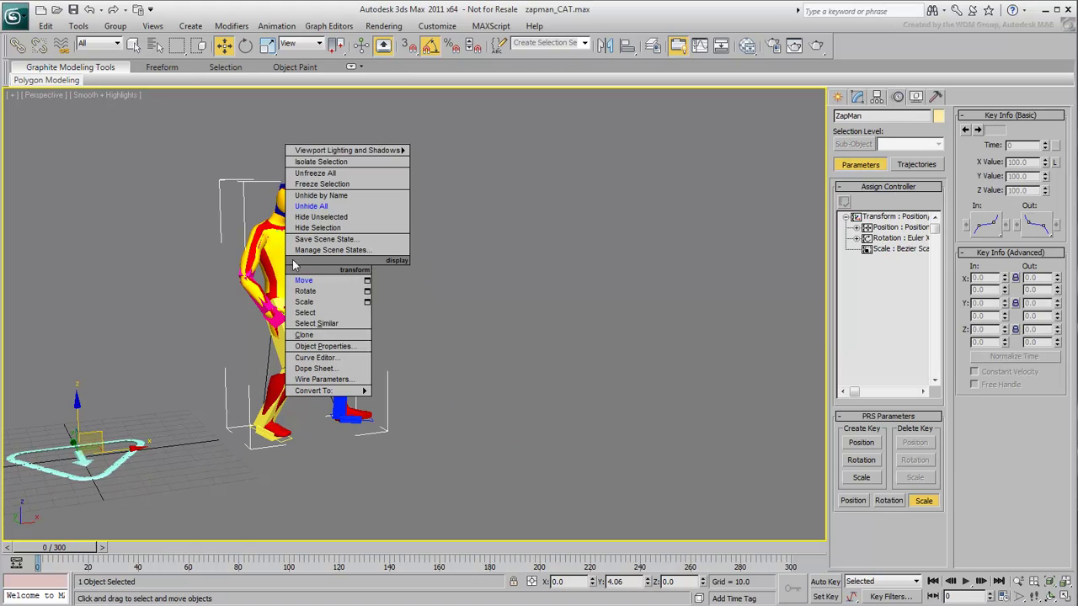
Isolate the ZapMan mesh and replay its skinned animation from the first frame
{"action": "left_click", "coordinate": [321, 162]}
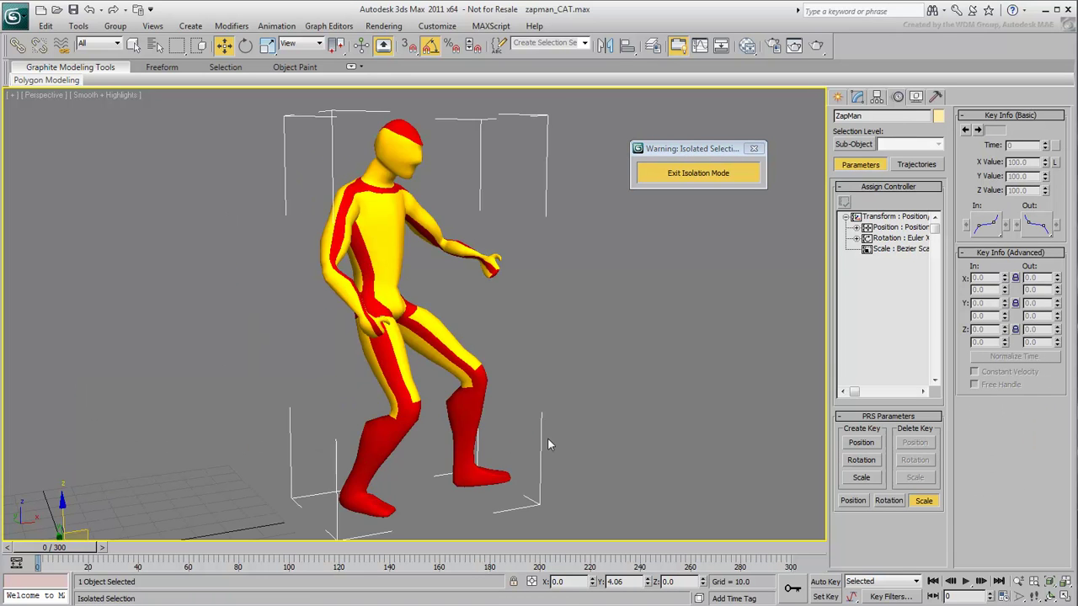
{"action": "scroll", "coordinate": [547, 445], "scroll_direction": "down", "scroll_amount": 5}
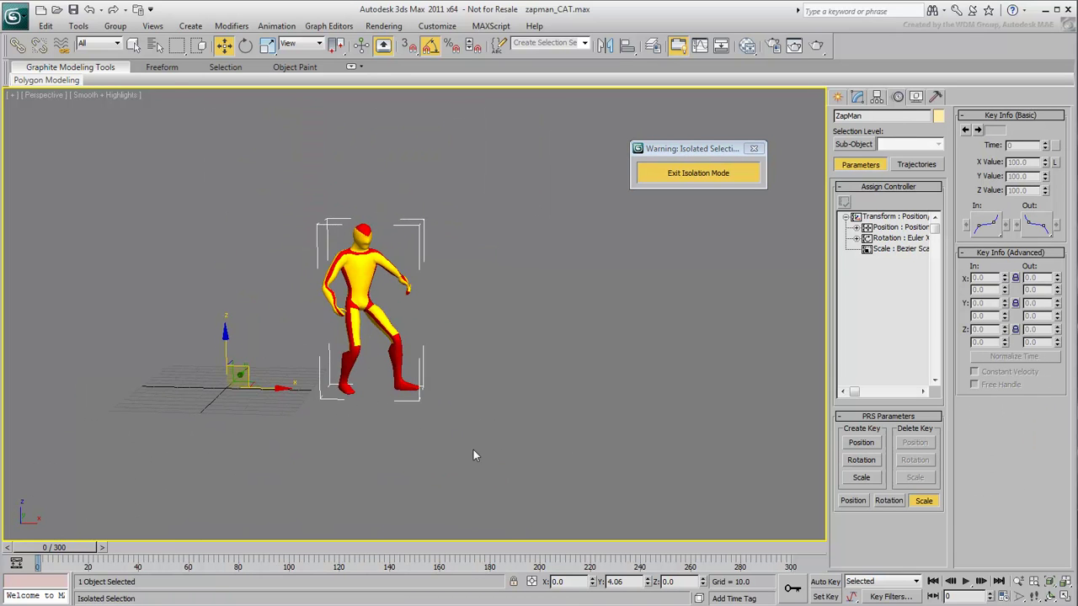
{"action": "left_click", "coordinate": [966, 581]}
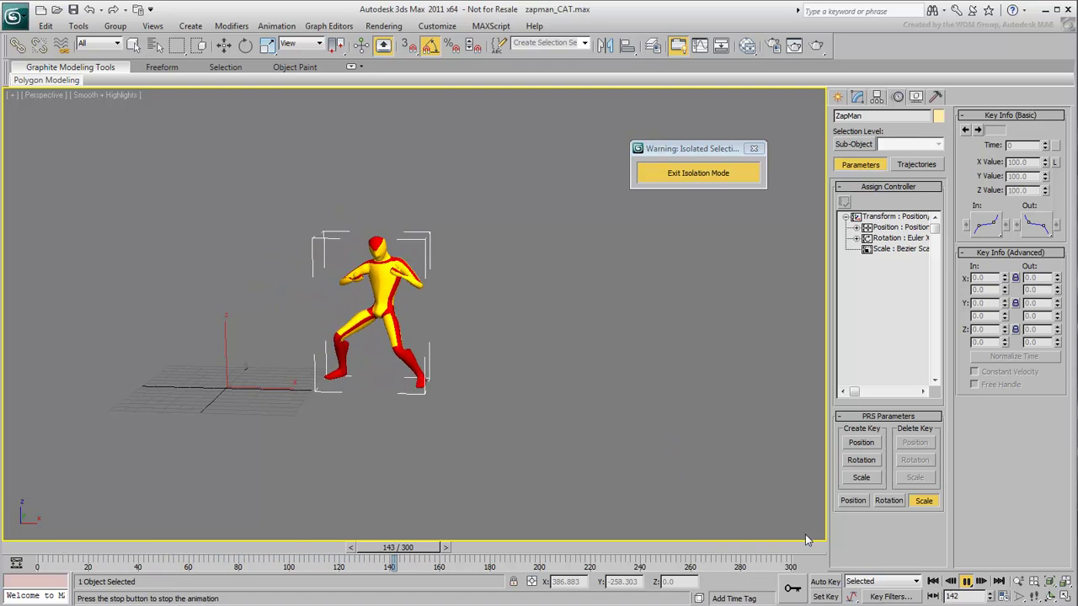
{"action": "left_click", "coordinate": [966, 581]}
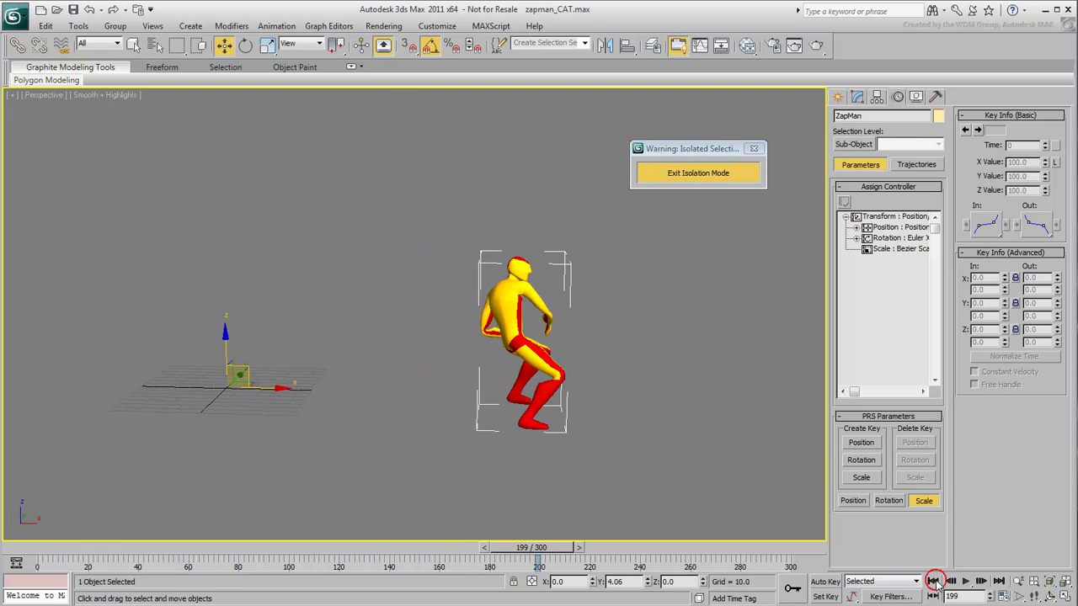
{"action": "left_click", "coordinate": [33, 548]}
{"action": "left_click", "coordinate": [442, 490]}
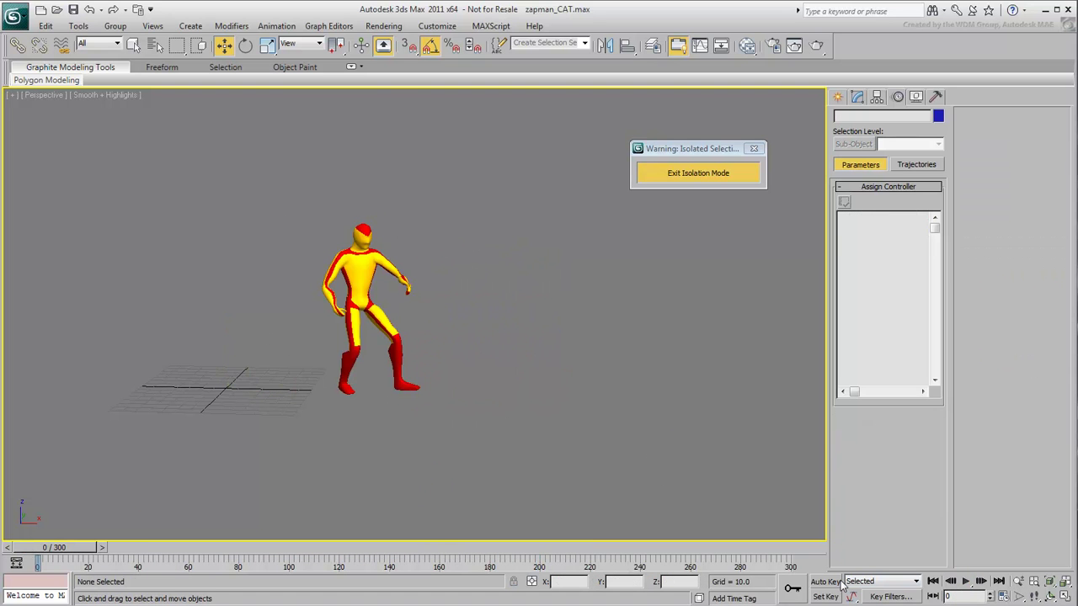
{"action": "left_click", "coordinate": [965, 582]}
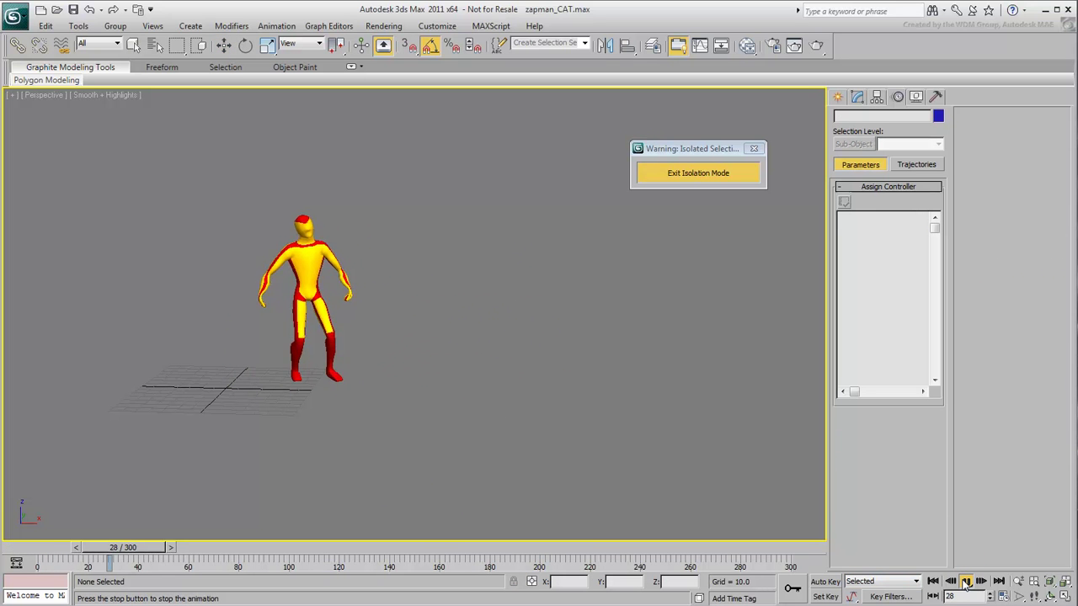